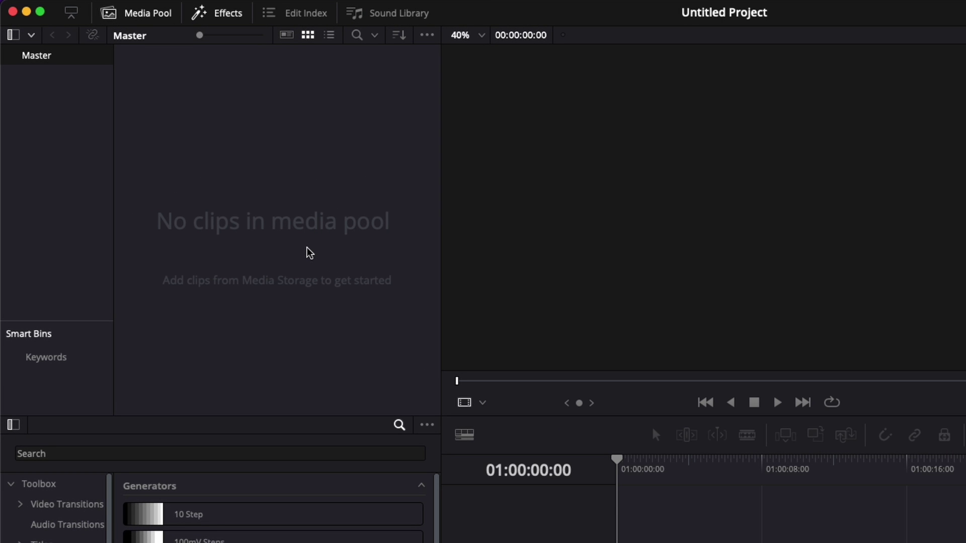
Import the five jpg photos from Desktop > Photo into the media pool
right_click(271, 223)
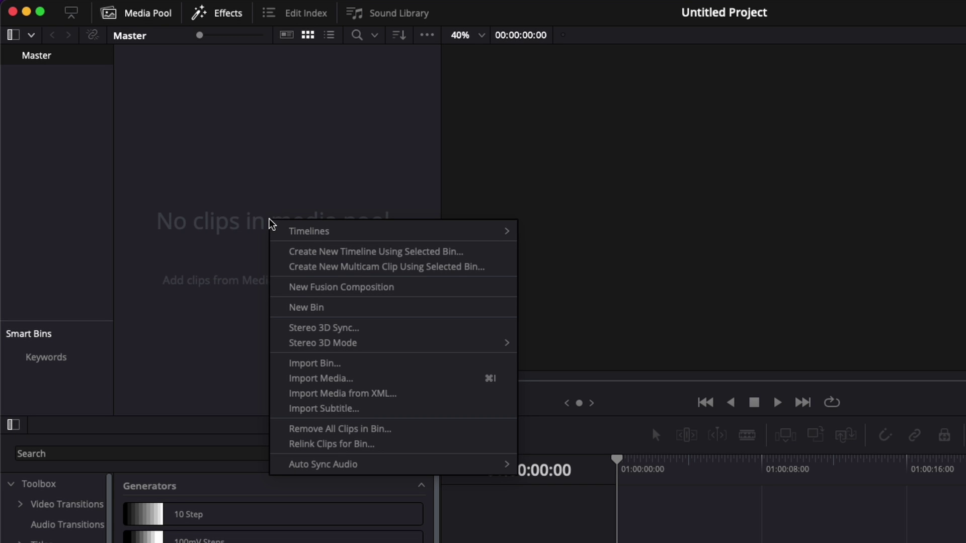
left_click(317, 380)
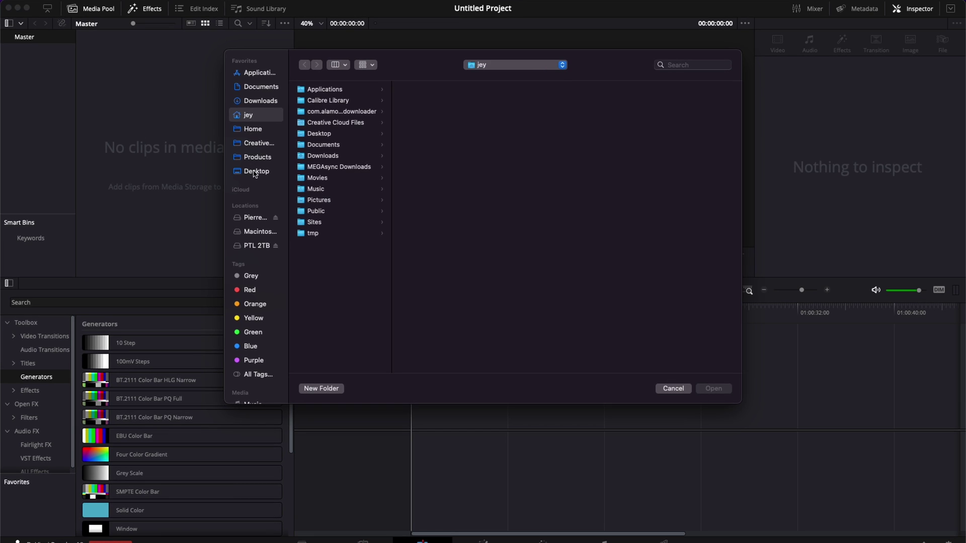
left_click(256, 172)
left_click(318, 189)
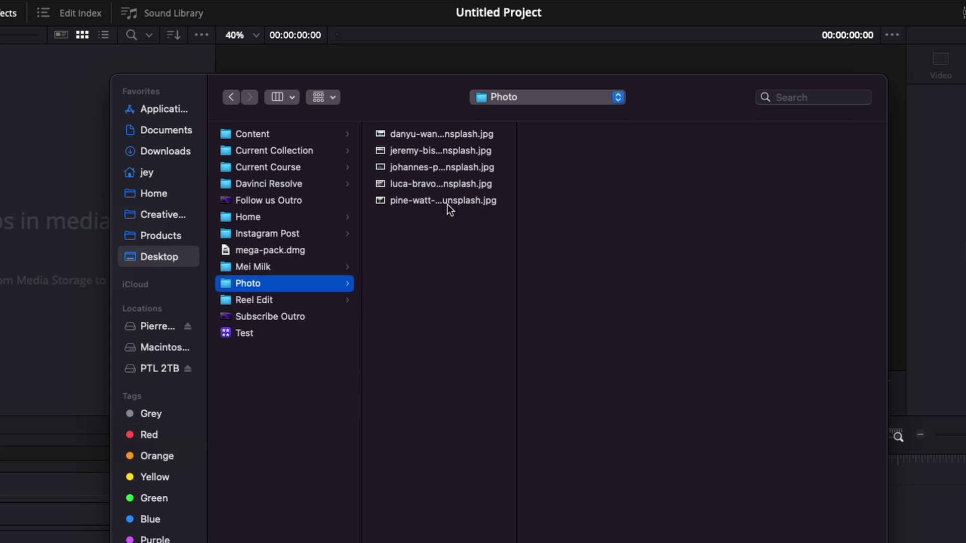
left_click(412, 137)
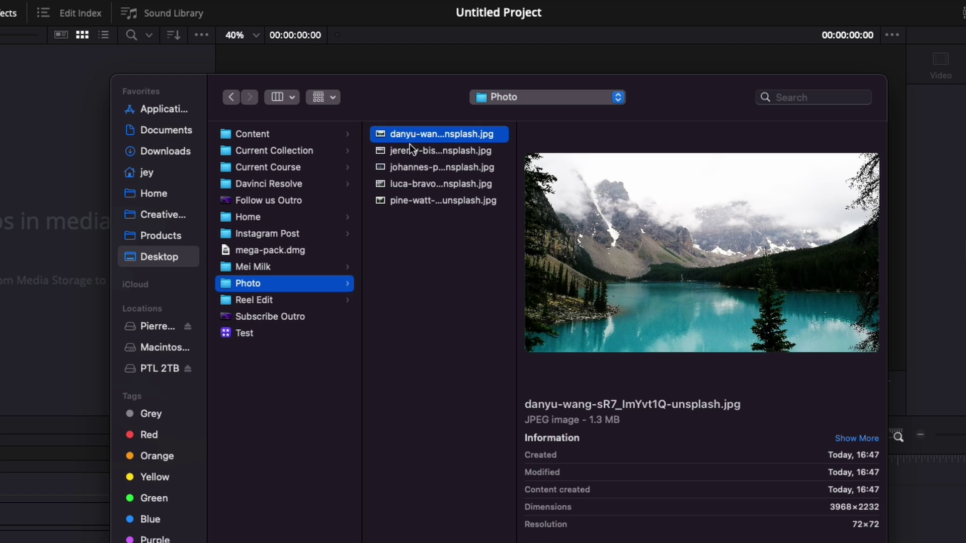
left_click(408, 200, "shift")
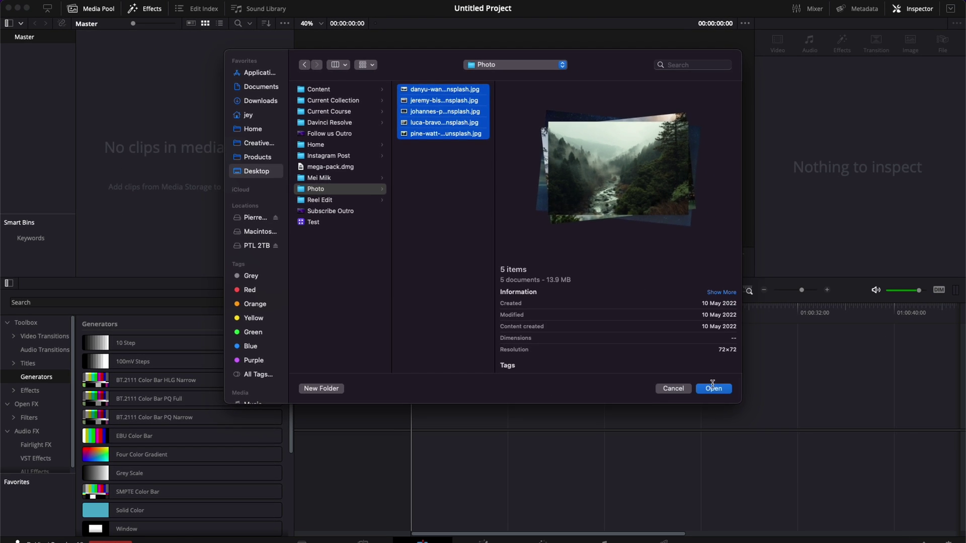
left_click(713, 388)
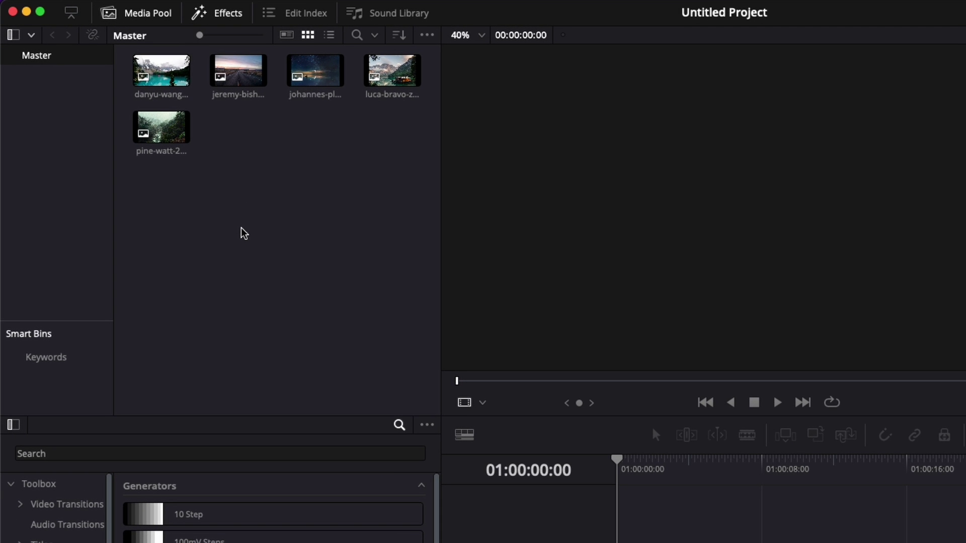
Drag all five photo clips into the empty timeline to create Timeline 1
left_click_drag(121, 71, 420, 162)
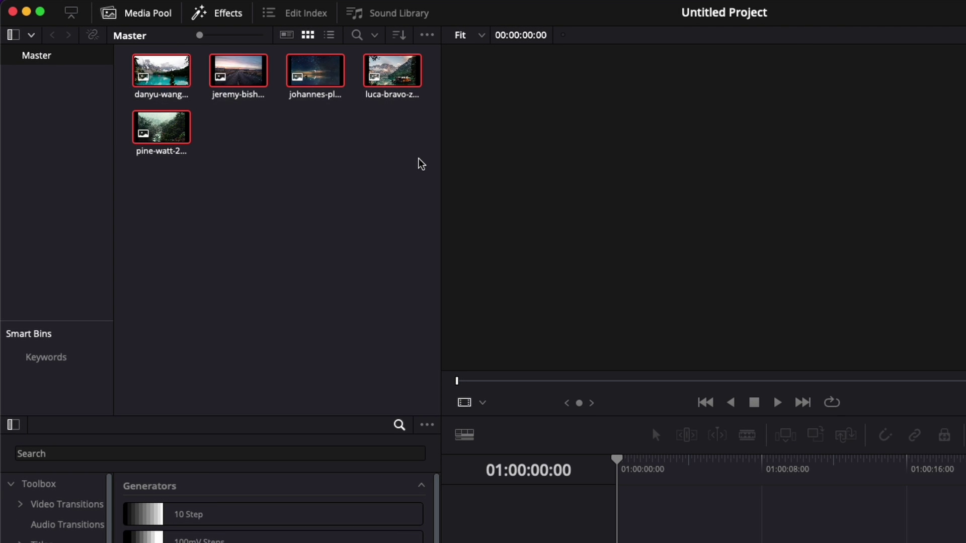
left_click_drag(187, 133, 620, 542)
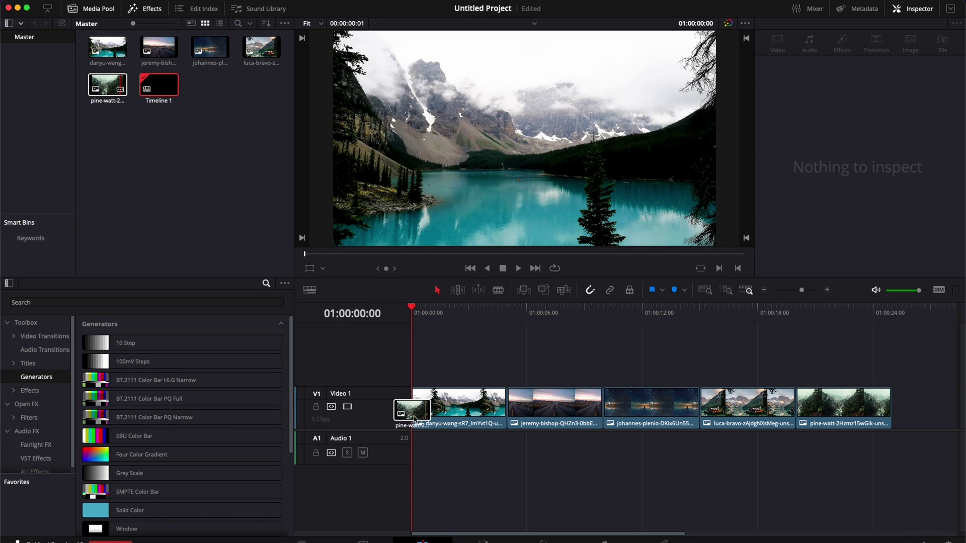
left_click_drag(414, 419, 416, 417)
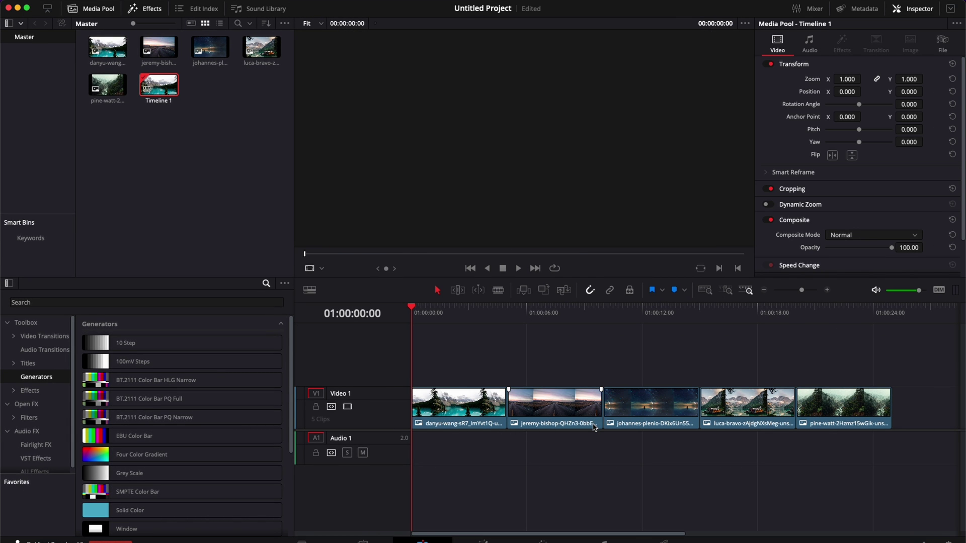
Open Preferences at the User Editing page to check the 5-second standard still duration
left_click(59, 4)
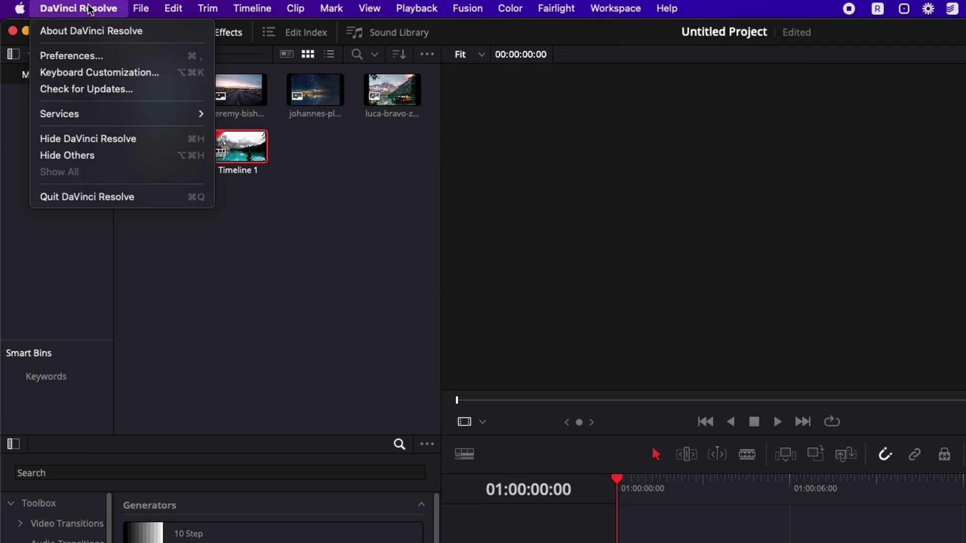
left_click(66, 55)
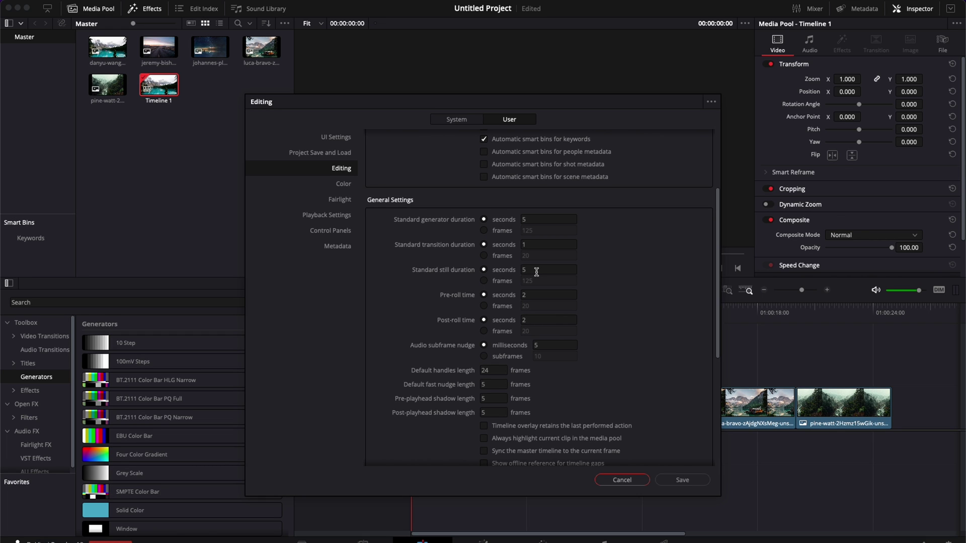
Save the preferences and move all five photo clips up to Video 2
left_click(682, 480)
left_click_drag(420, 312, 828, 360)
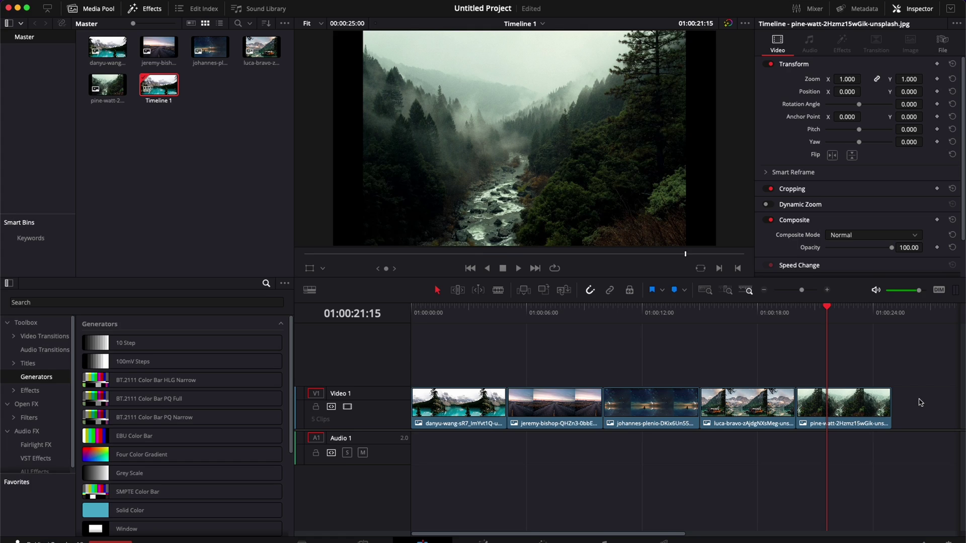
left_click_drag(921, 402, 482, 410)
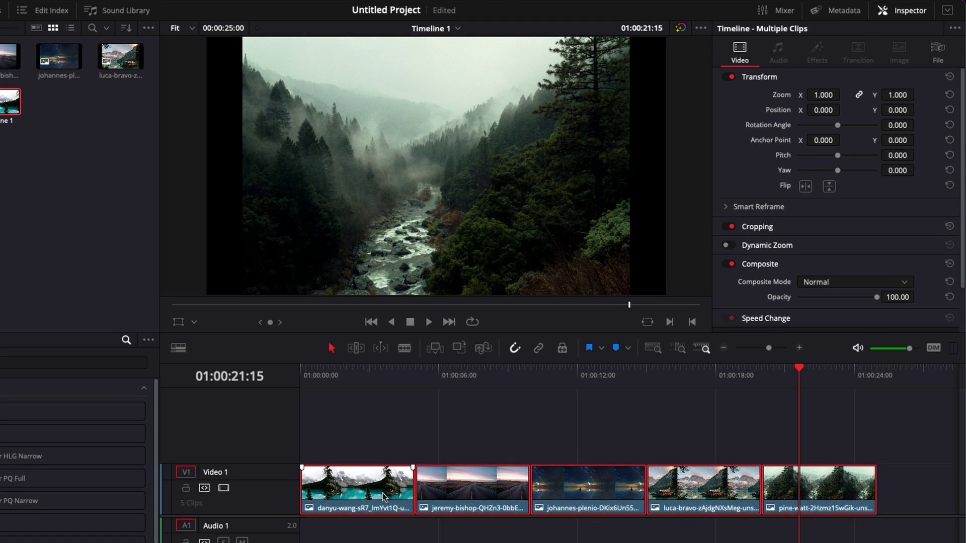
left_click_drag(350, 488, 349, 436)
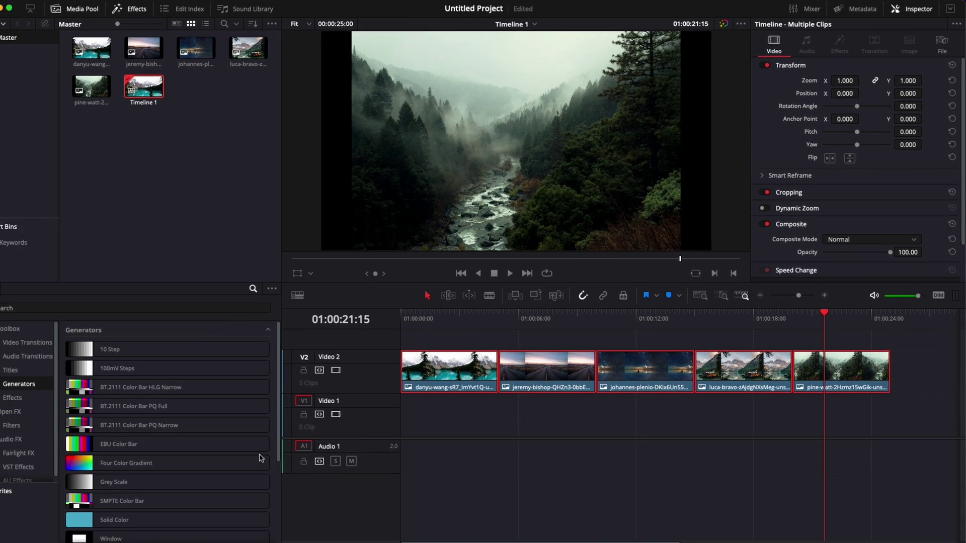
Place a Solid Color generator on Video 1, extended to the end of the photos
scroll(267, 504, "down", 1)
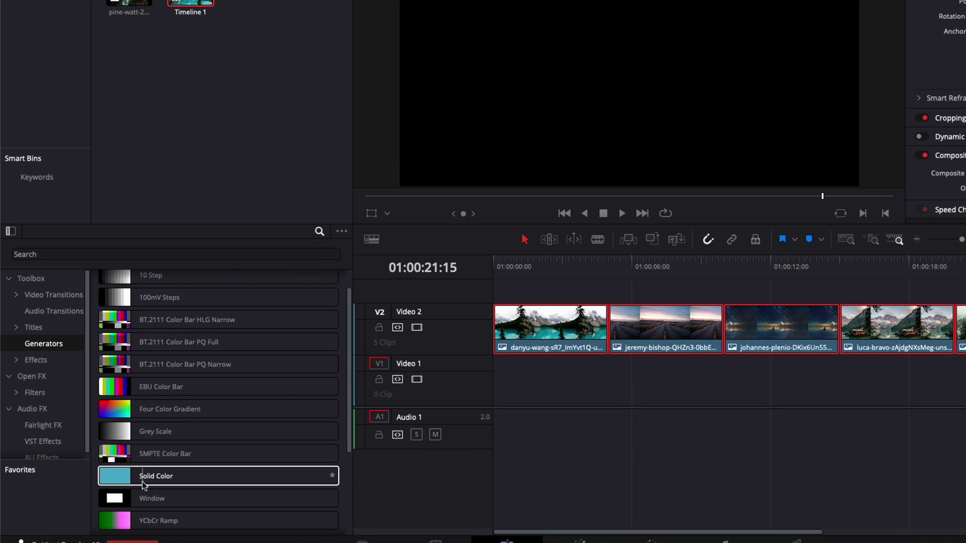
left_click_drag(142, 482, 492, 386)
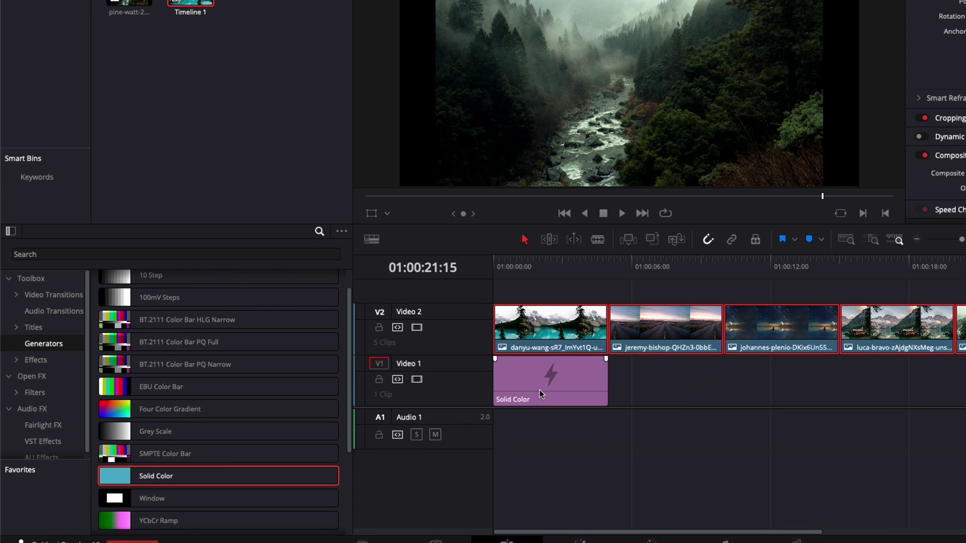
left_click(605, 386)
left_click_drag(601, 386, 965, 395)
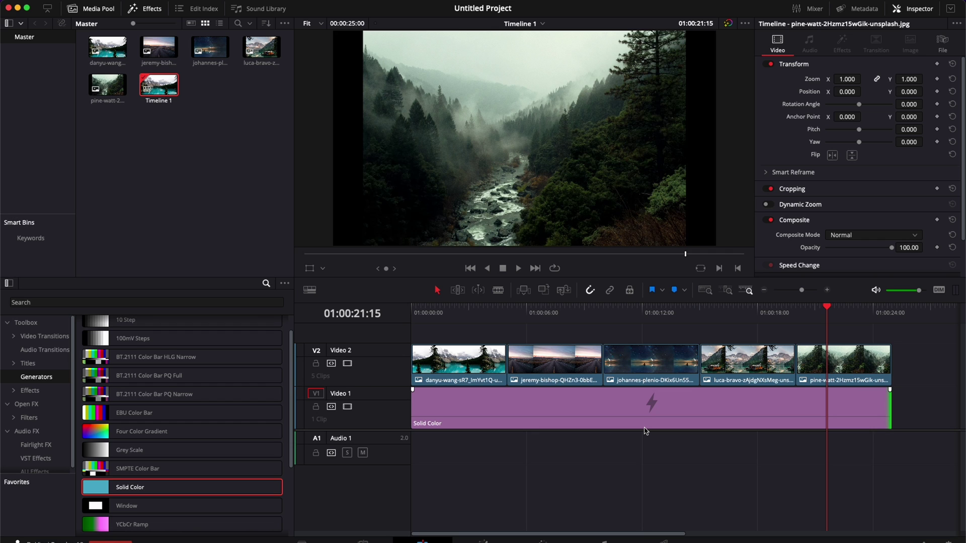
Set the Solid Color clip's generator color to White in the Inspector
left_click(592, 415)
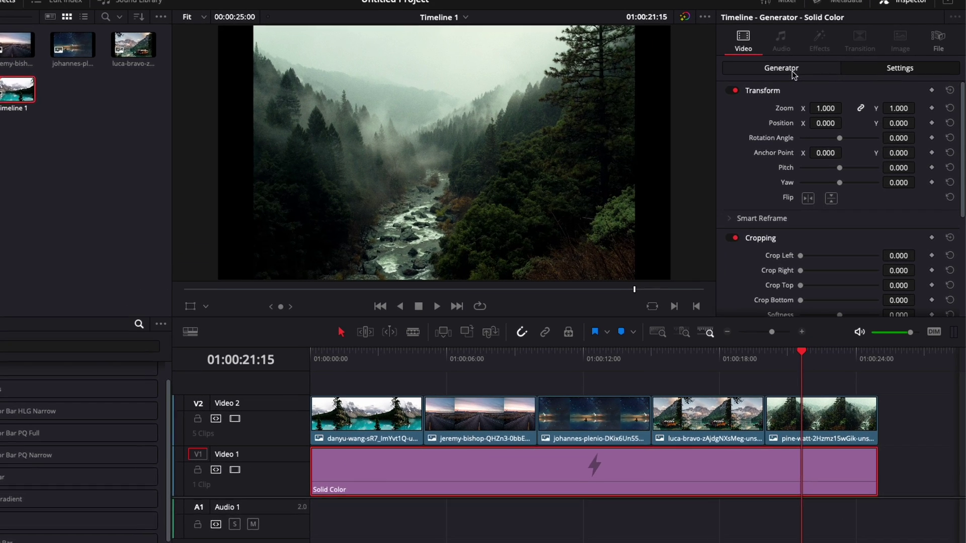
left_click(819, 67)
left_click(800, 111)
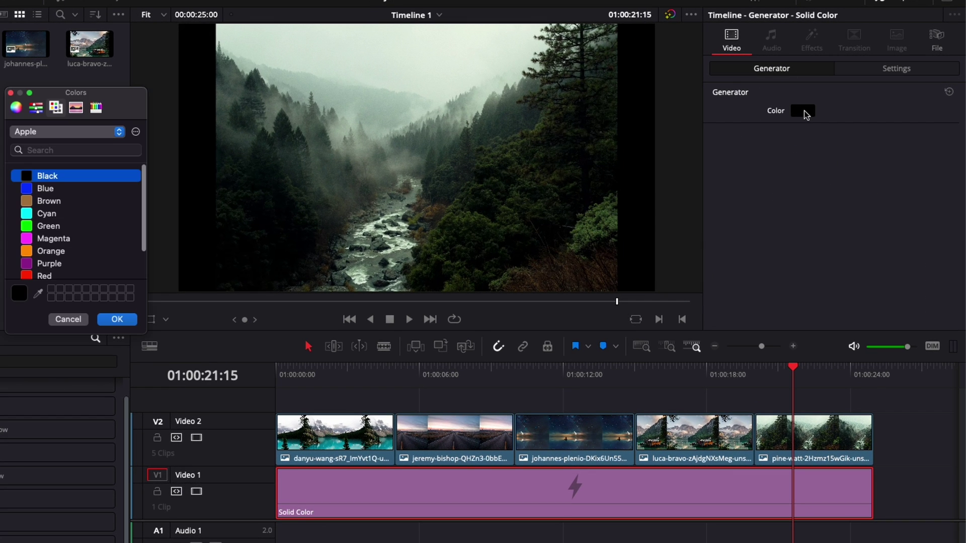
scroll(102, 228, "down", 2)
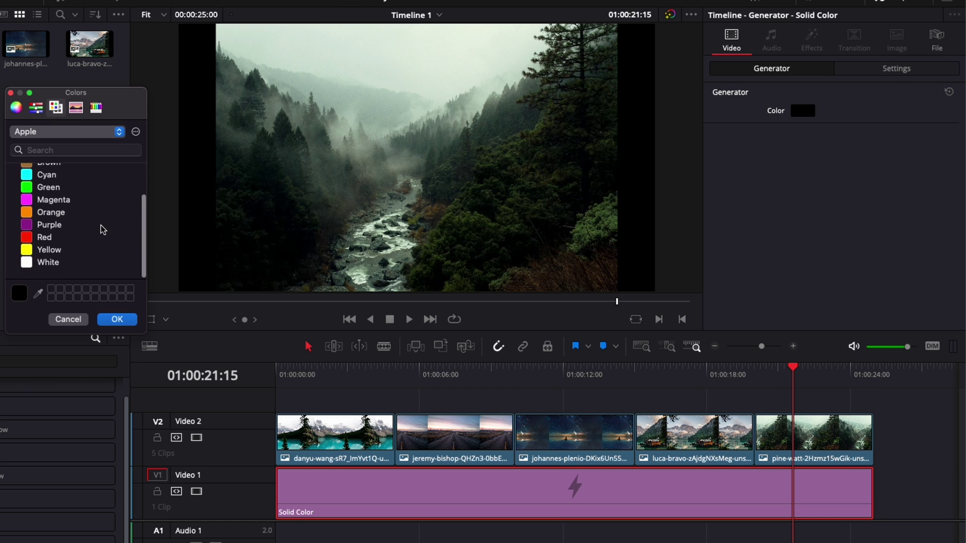
left_click(29, 268)
left_click(117, 320)
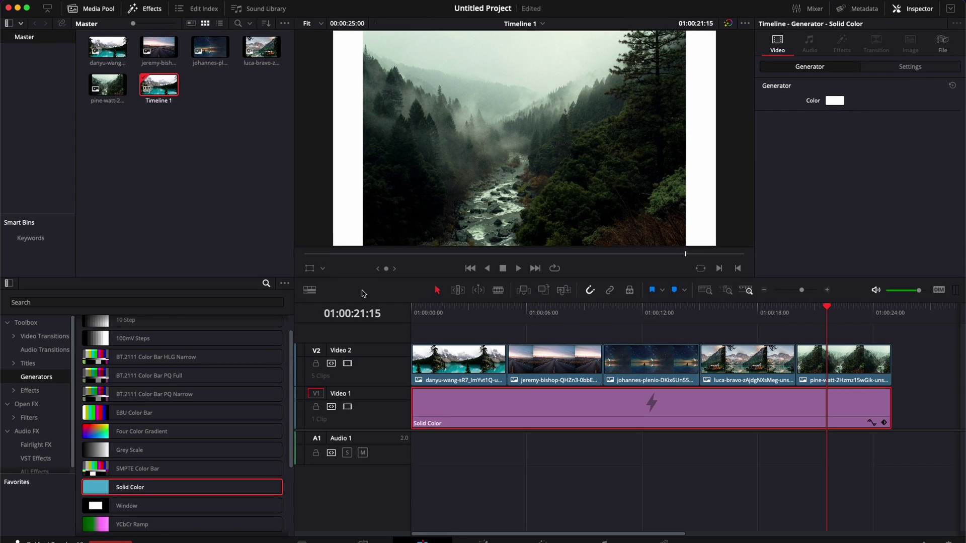
left_click(349, 405)
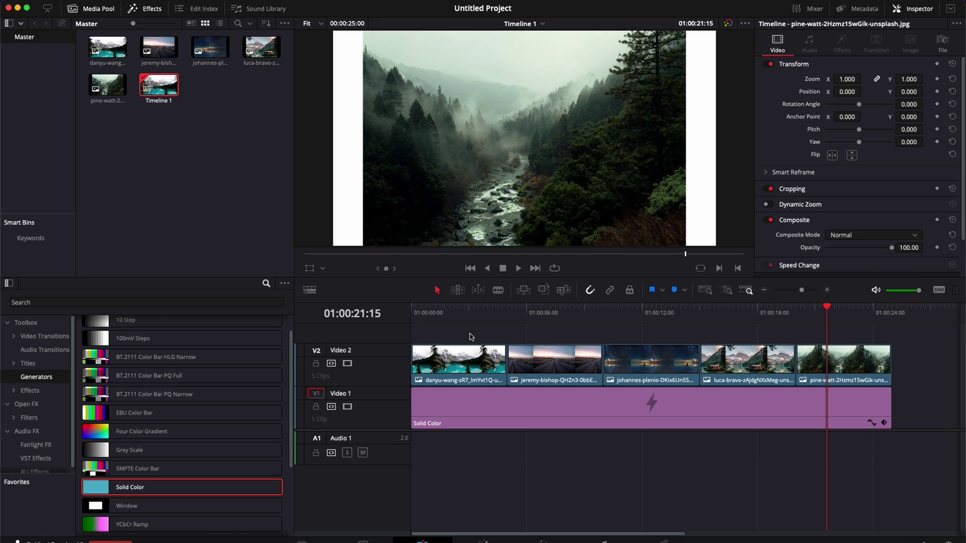
Select the five Video 2 photos and set their Transform Zoom to 0.900
left_click_drag(471, 337, 855, 361)
left_click_drag(840, 81, 788, 90)
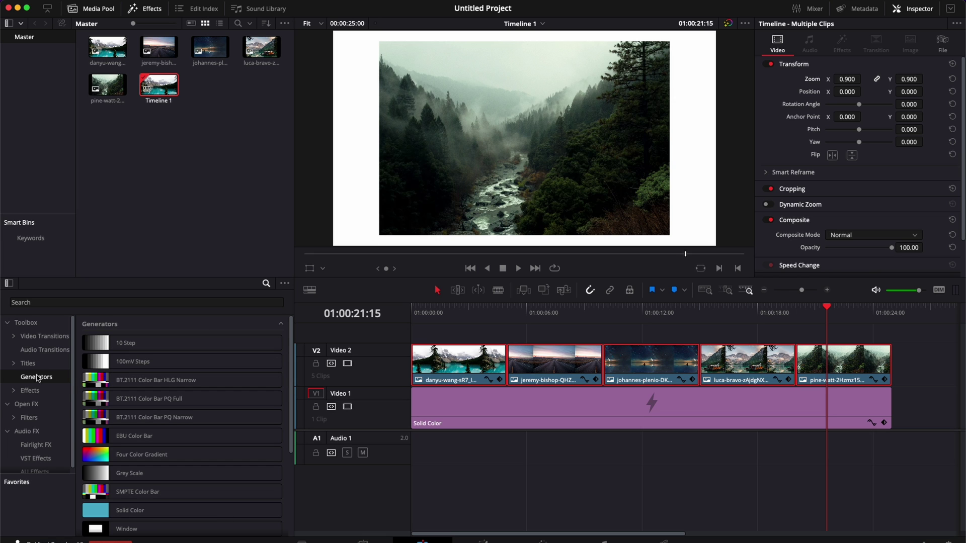
Apply the Drop Shadow effect to the first photo and raise its strength to 0.706
left_click(36, 405)
left_click(36, 302)
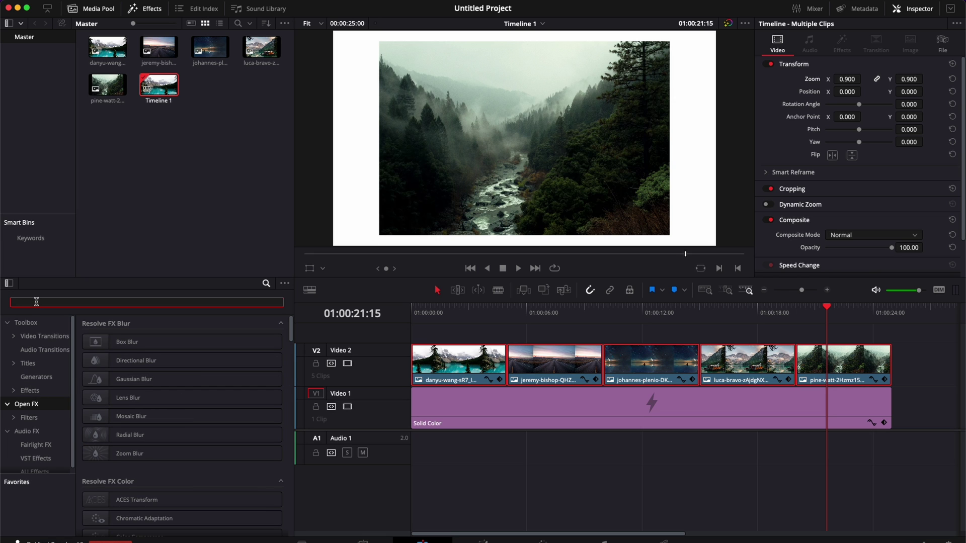
type("drop")
left_click_drag(133, 342, 467, 355)
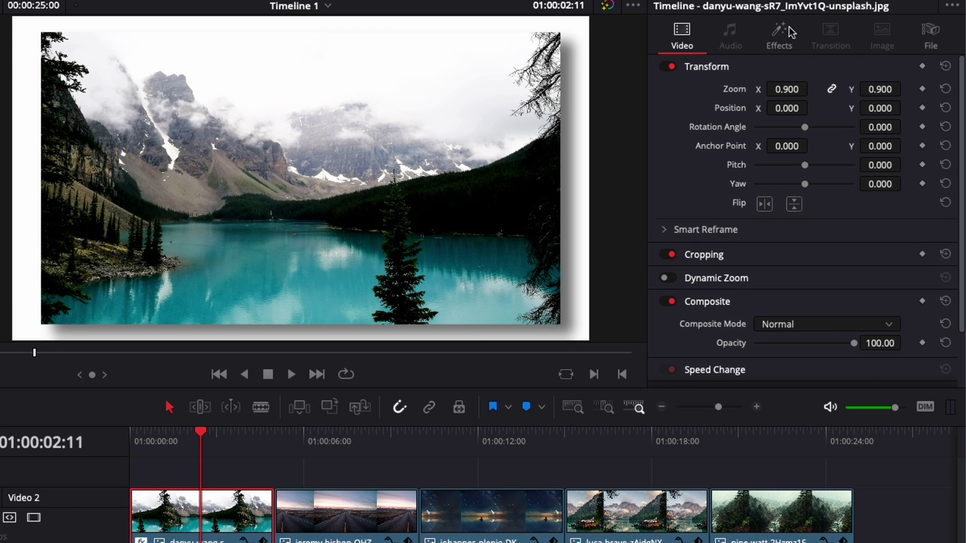
left_click(844, 42)
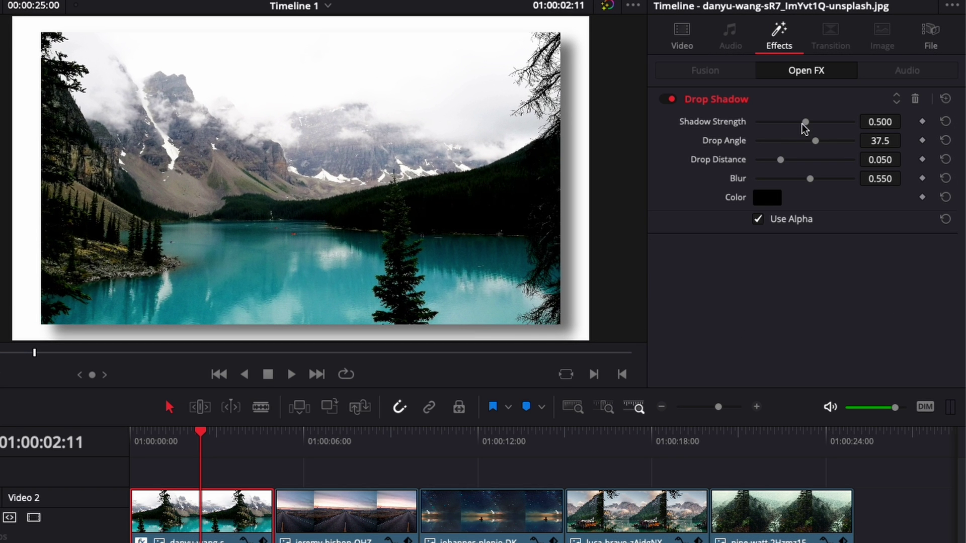
left_click_drag(806, 124, 827, 128)
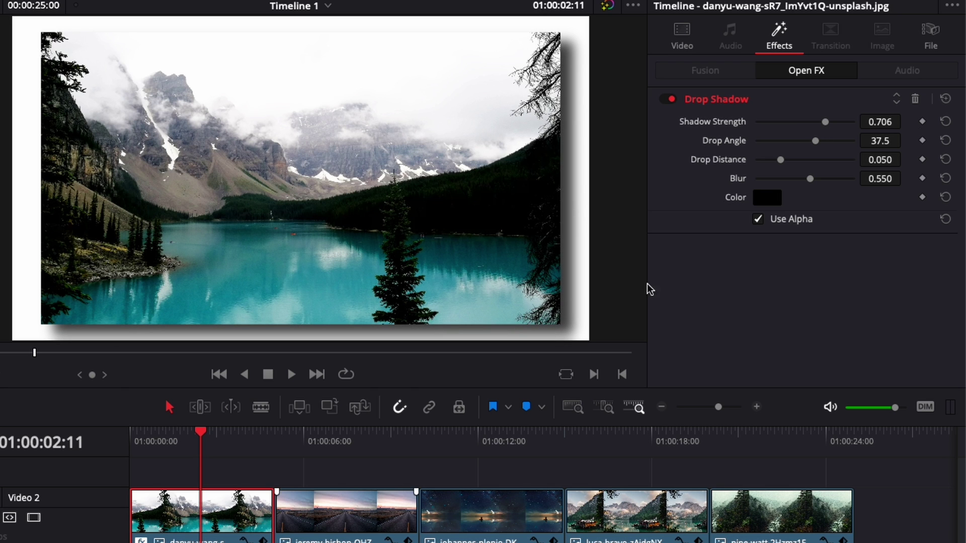
Reduce the first photo's zoom to 0.850, then scrub through and return to the lake clip
left_click(681, 38)
left_click_drag(798, 96, 781, 96)
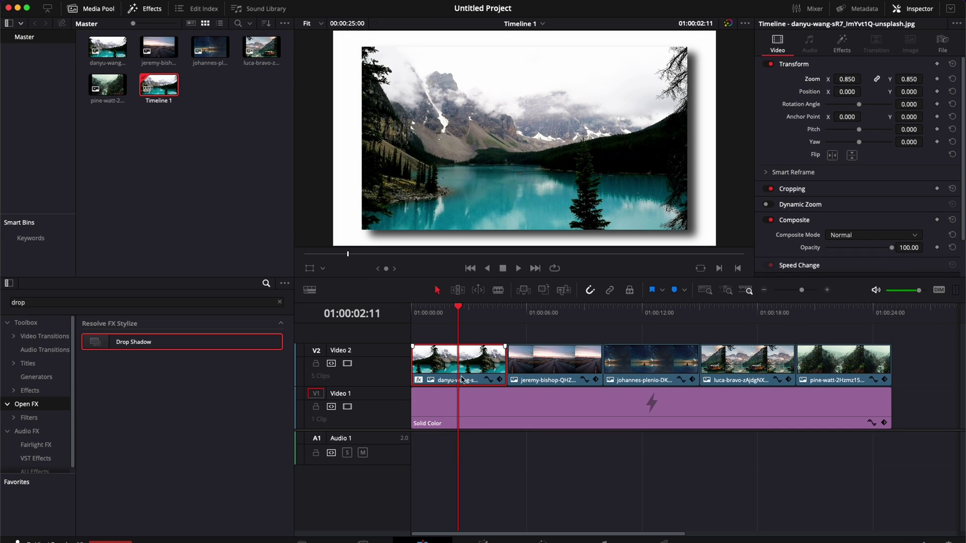
left_click_drag(538, 316, 846, 344)
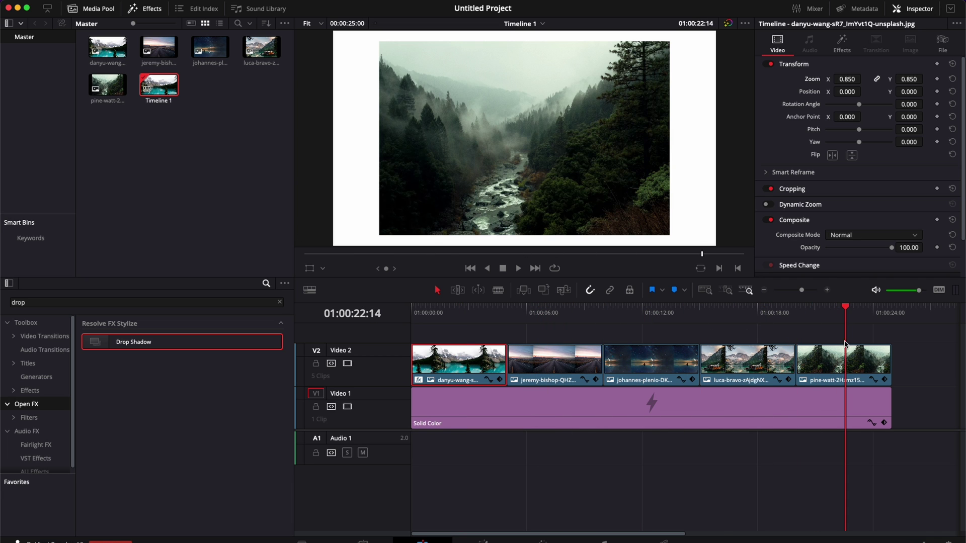
left_click(457, 319)
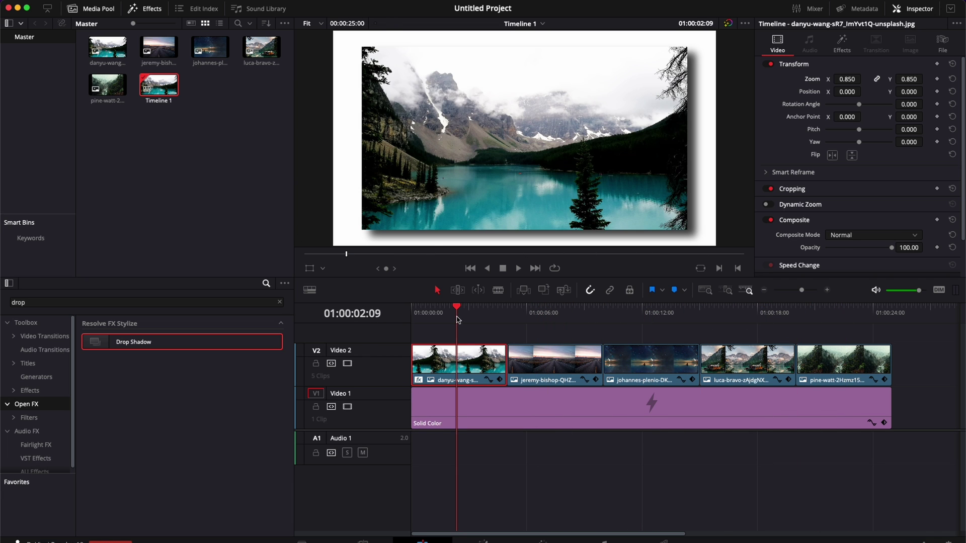
Copy the lake clip and select the other four photo clips on Video 2
right_click(454, 359)
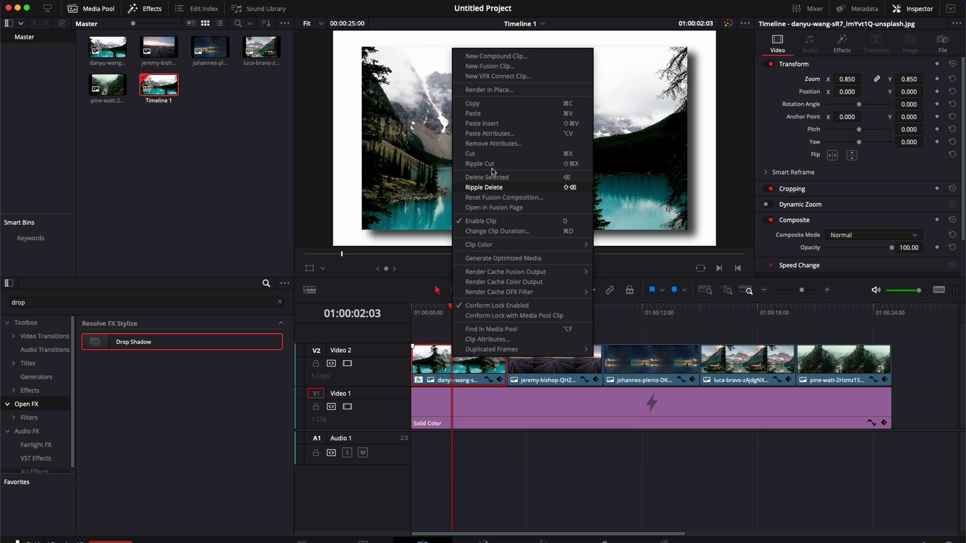
left_click(494, 104)
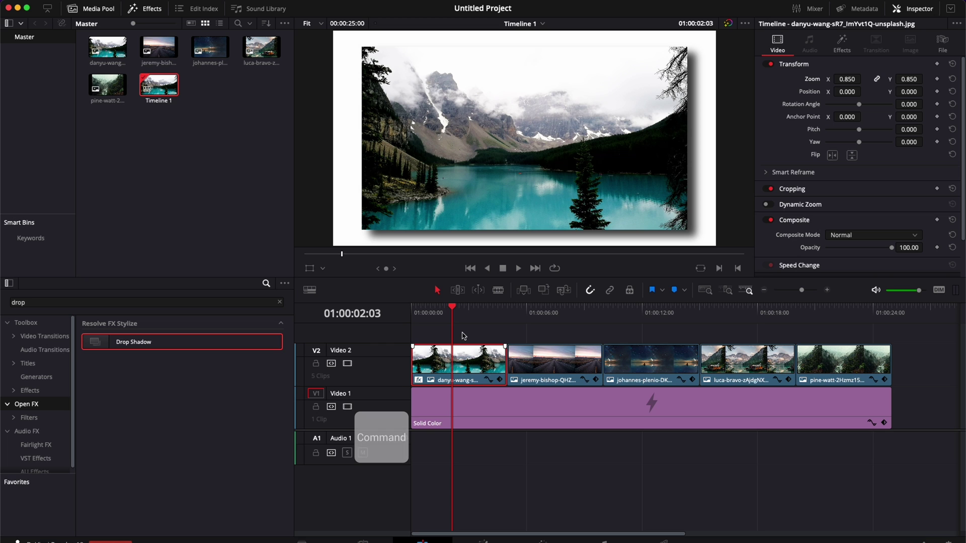
key("super+c")
left_click(526, 334)
left_click_drag(526, 335, 921, 367)
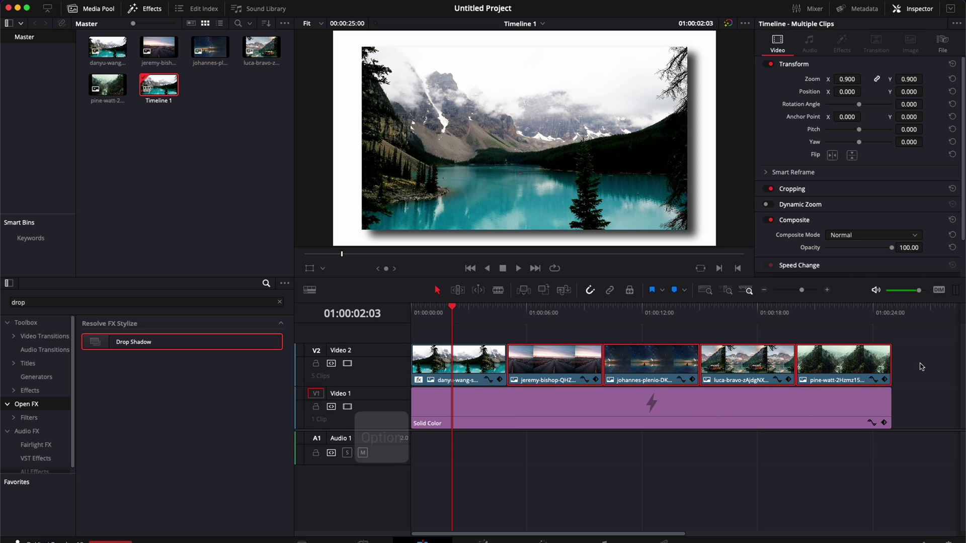
Paste Attributes with Plugins ticked to give those four clips the drop shadow
key("alt+v")
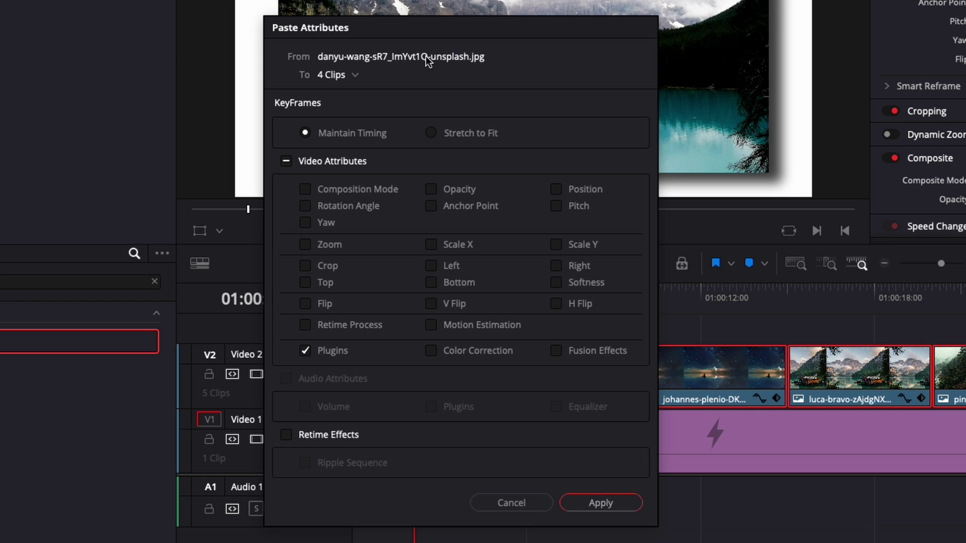
left_click(343, 76)
left_click(601, 503)
left_click(359, 303)
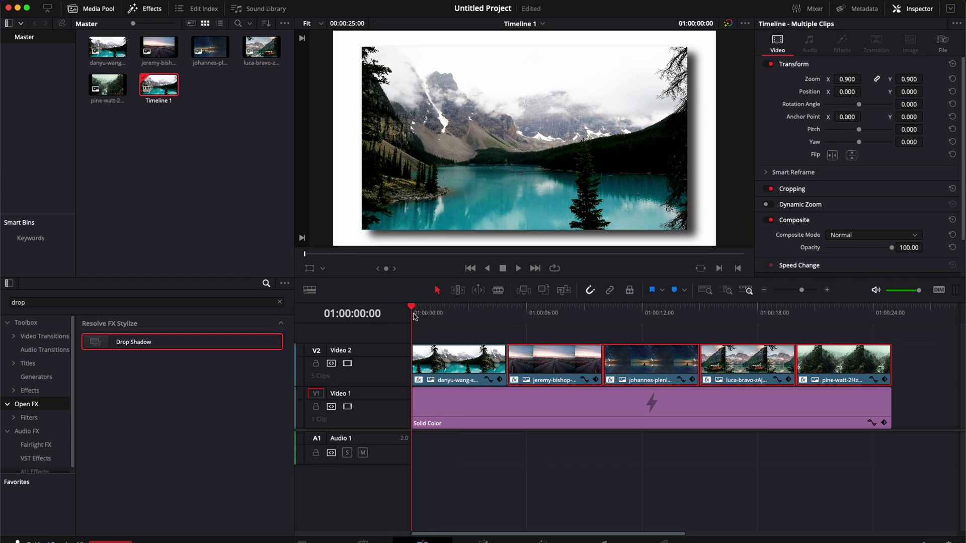
left_click_drag(455, 315, 831, 358)
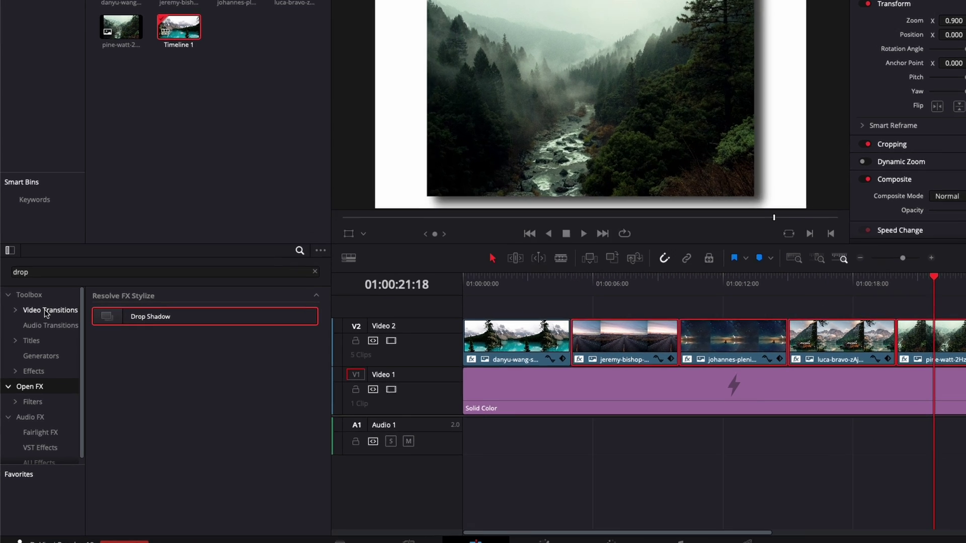
Add Slide Left transitions to all selected edit points of the five Video 2 clips
left_click(40, 336)
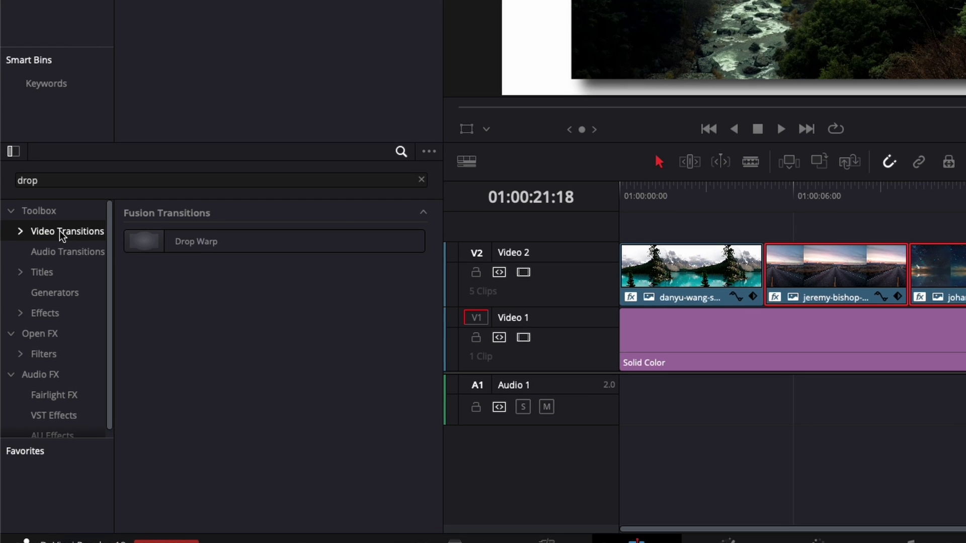
left_click(421, 180)
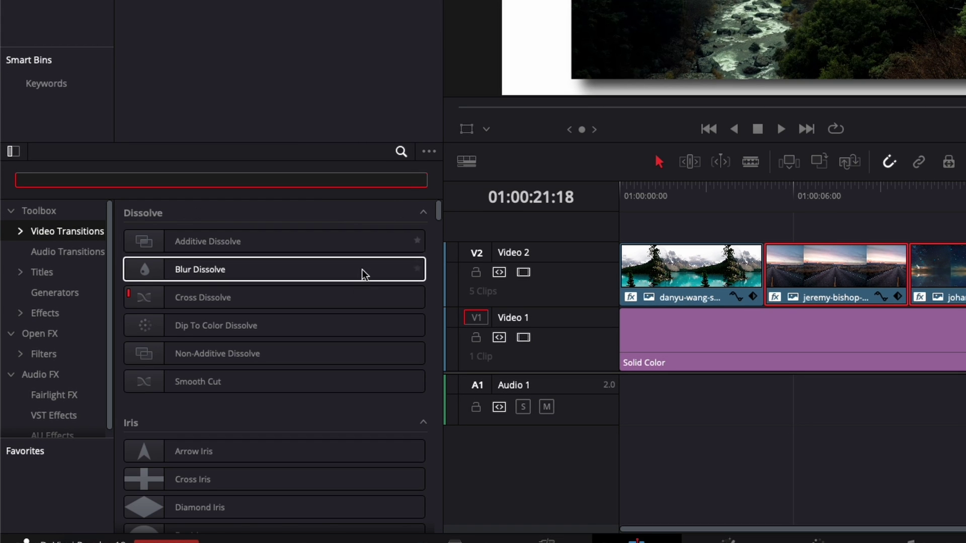
scroll(357, 294, "down", 10)
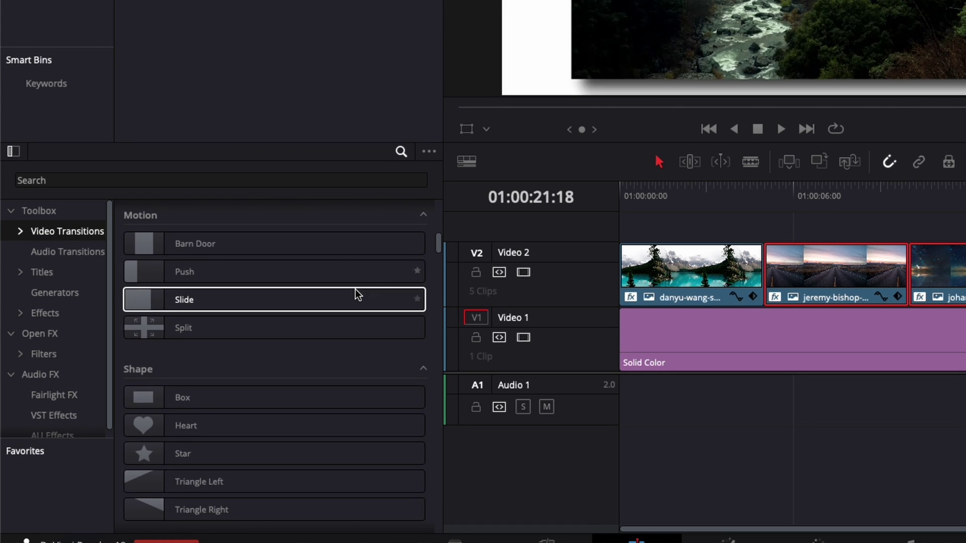
scroll(356, 295, "down", 15)
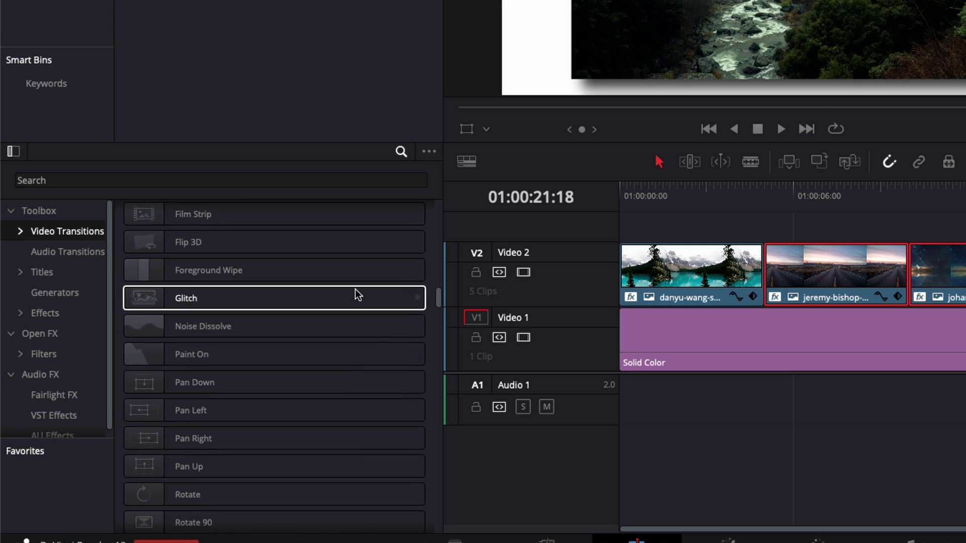
scroll(357, 295, "down", 6)
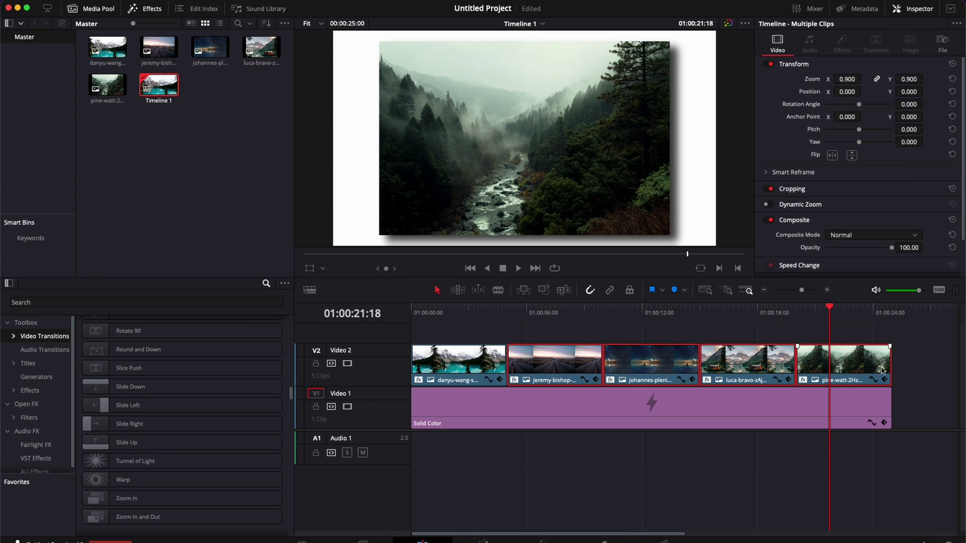
left_click(920, 373)
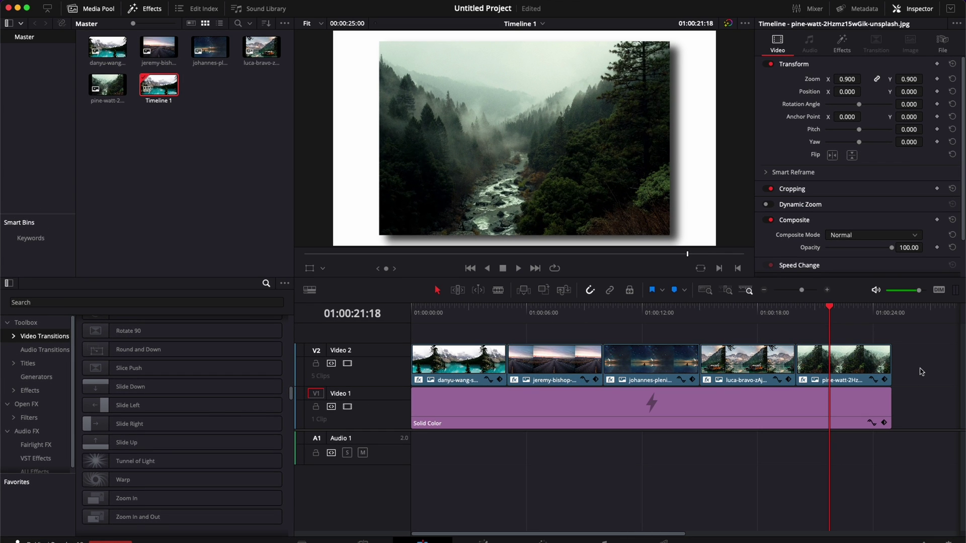
left_click_drag(922, 372, 443, 343)
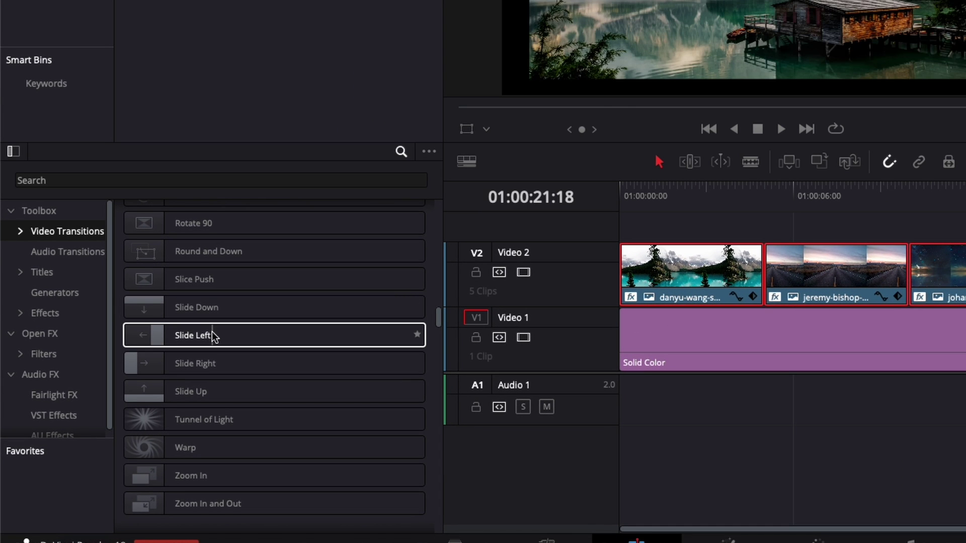
right_click(220, 334)
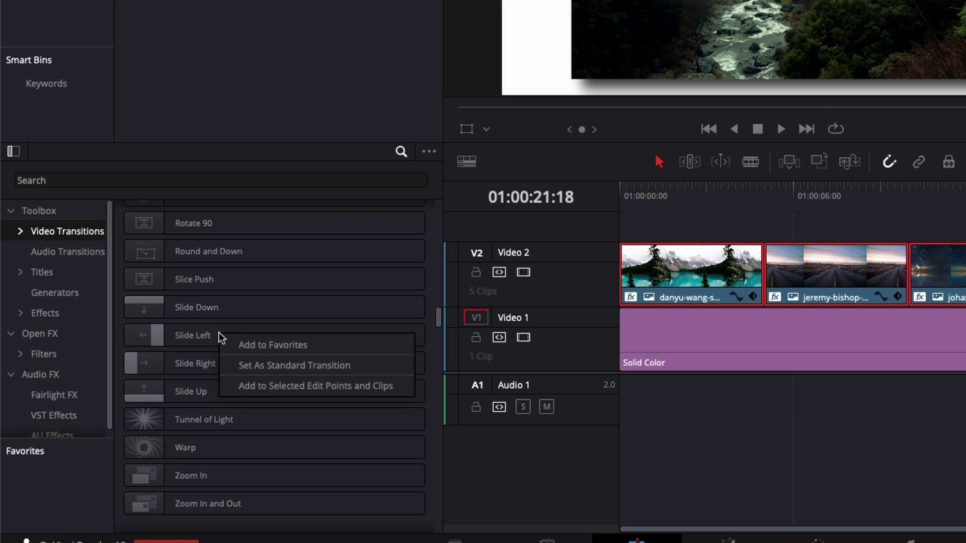
left_click(261, 387)
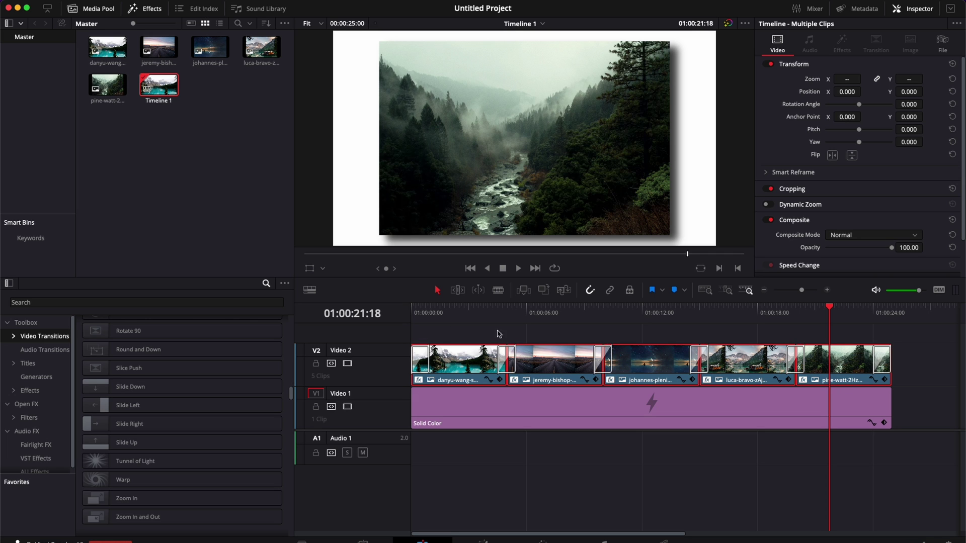
left_click(467, 314)
key("space")
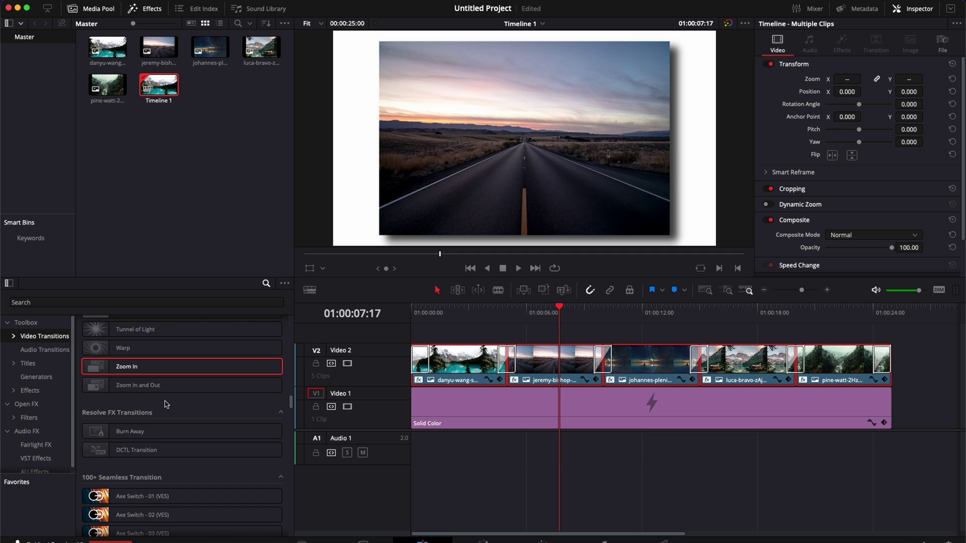
scroll(166, 400, "up", 8)
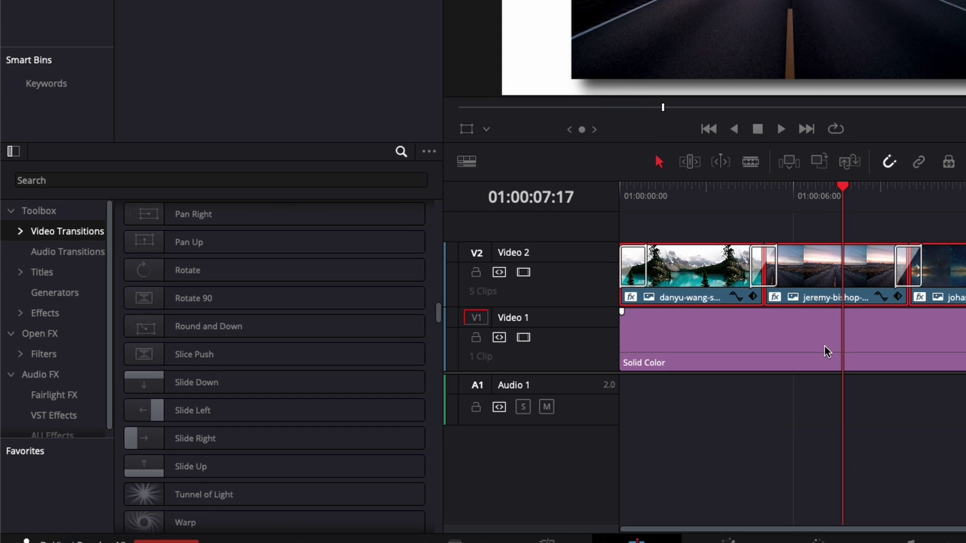
Replace the Solid Color background with a Noise Gradient generator spanning all five photos
left_click(549, 416)
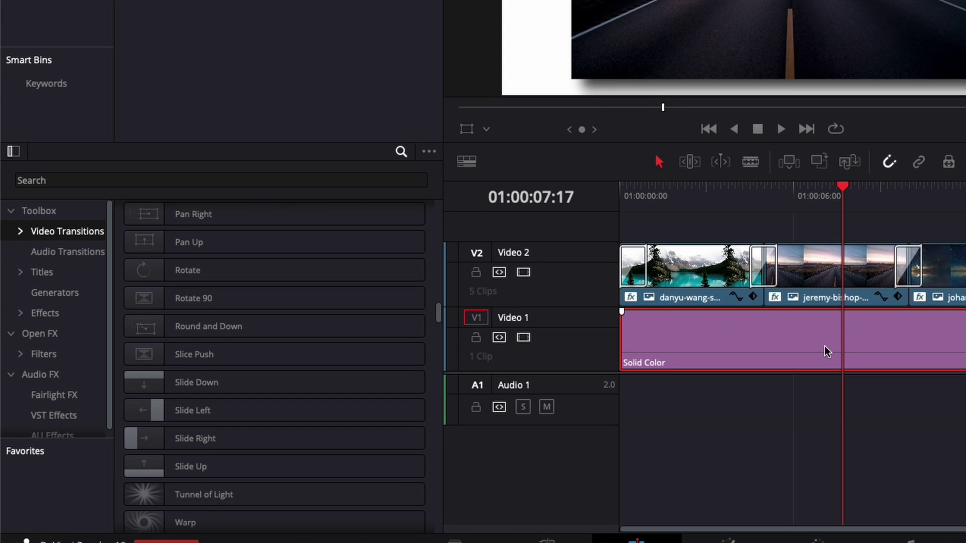
key("Delete")
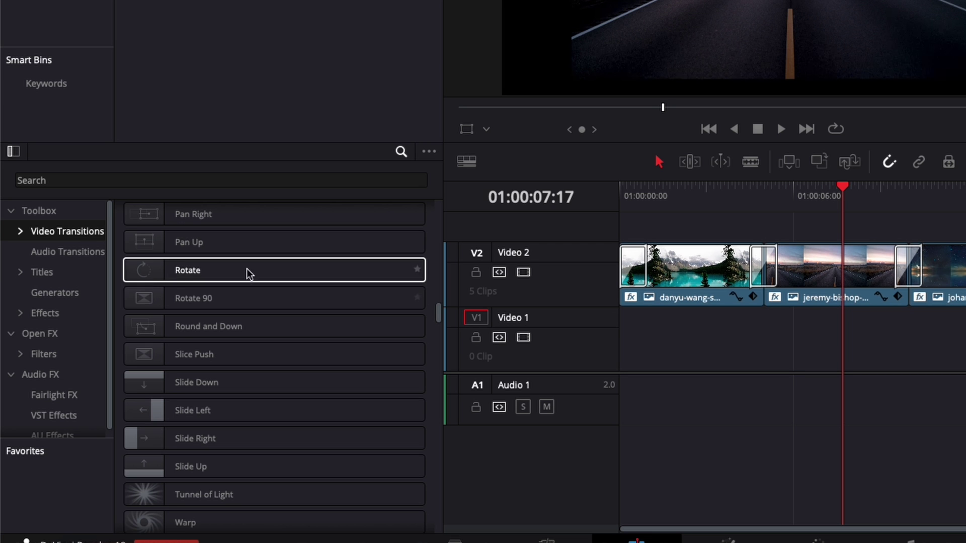
left_click(65, 294)
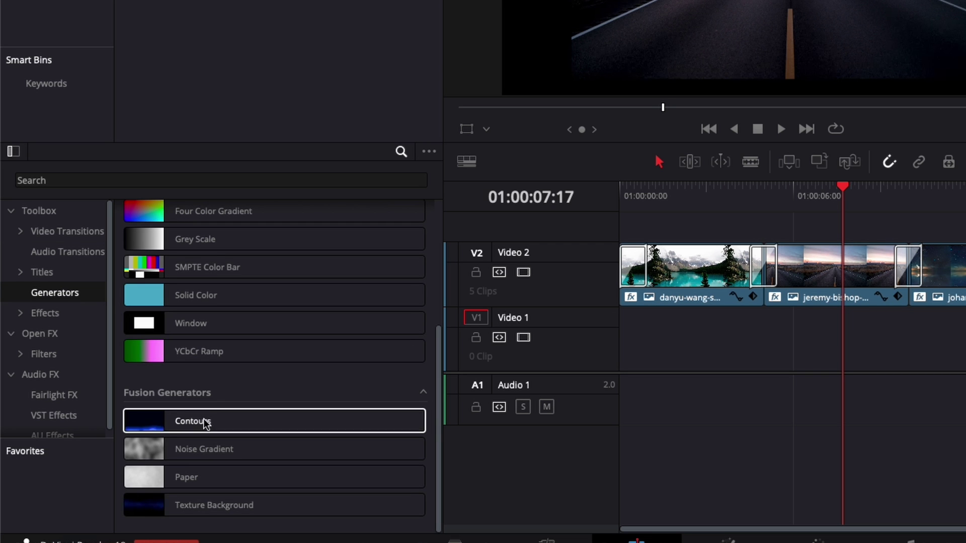
left_click_drag(169, 457, 627, 358)
left_click_drag(786, 362, 965, 362)
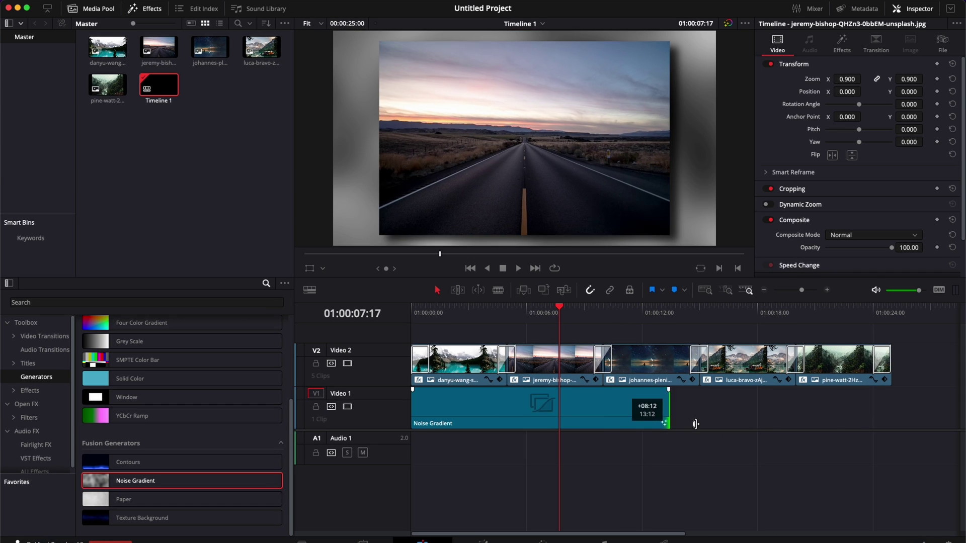
left_click_drag(695, 424, 891, 418)
Play the slideshow from the start to preview the new background
key("Home")
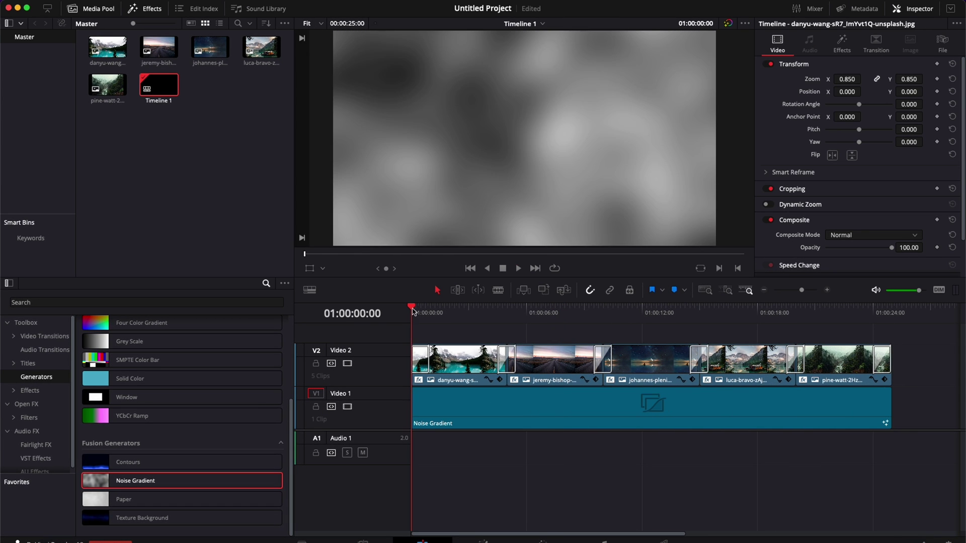
key("space")
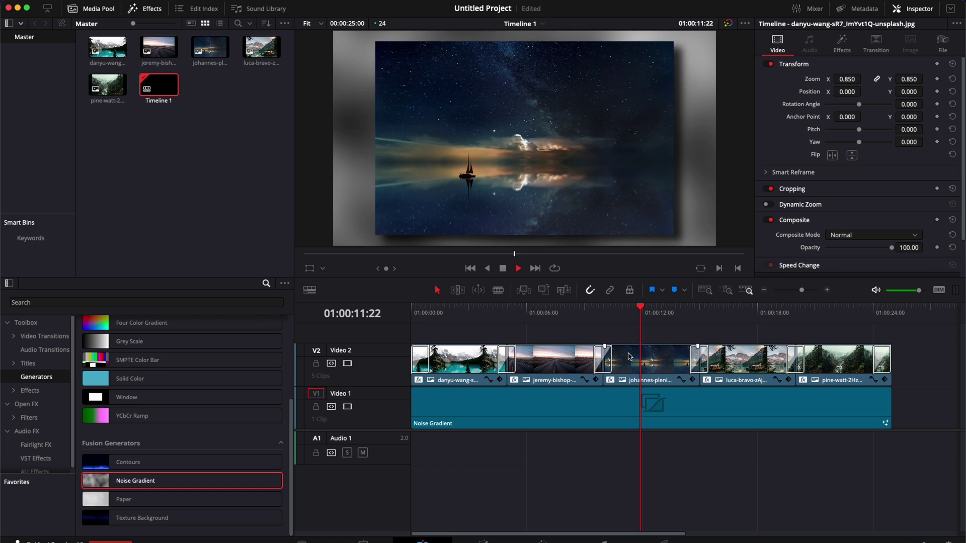
left_click(546, 310)
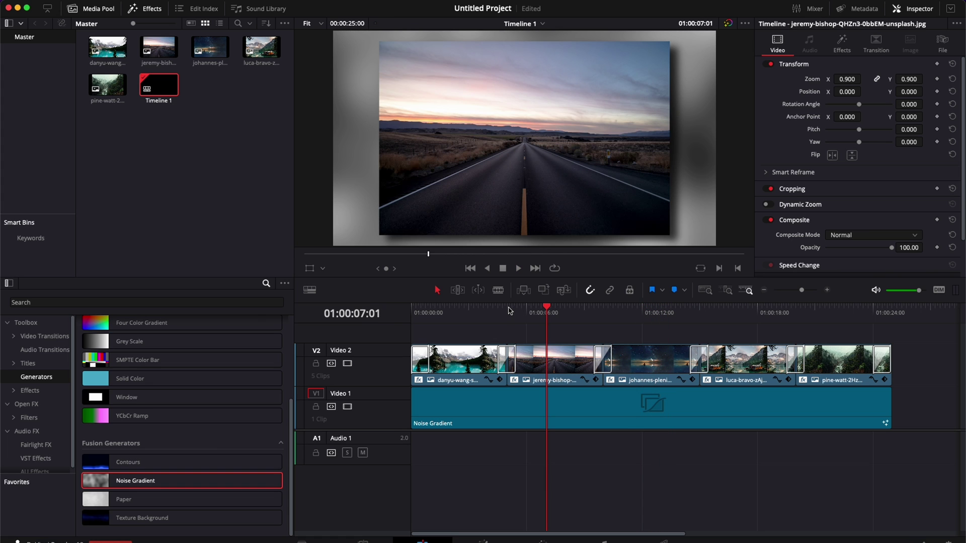
Blade the Noise Gradient background at the first two photo changes
left_click(508, 309)
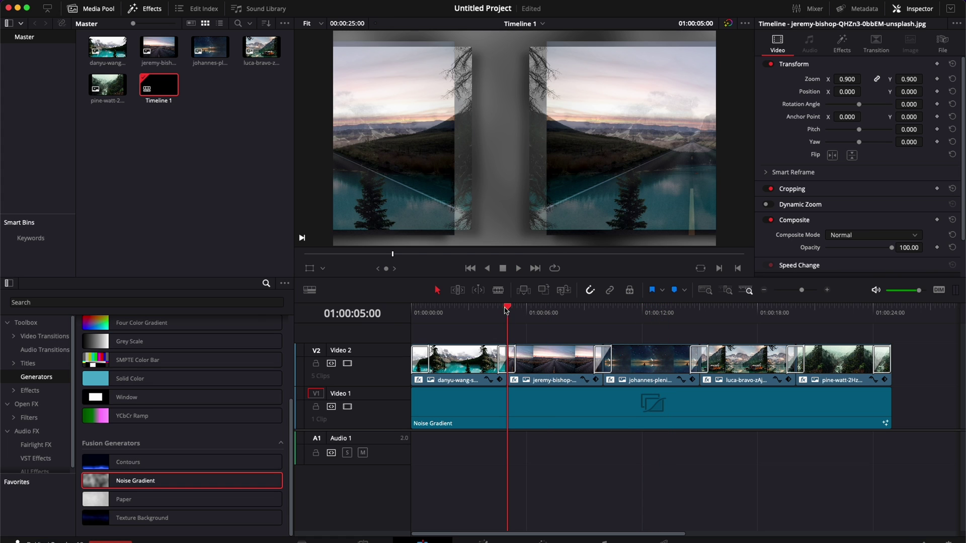
left_click(509, 418)
key("super+b")
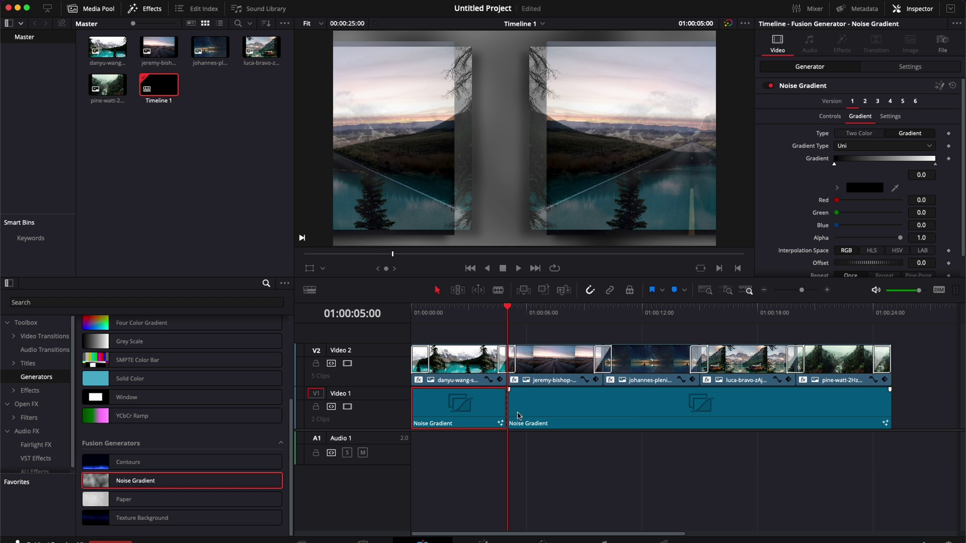
left_click(599, 322)
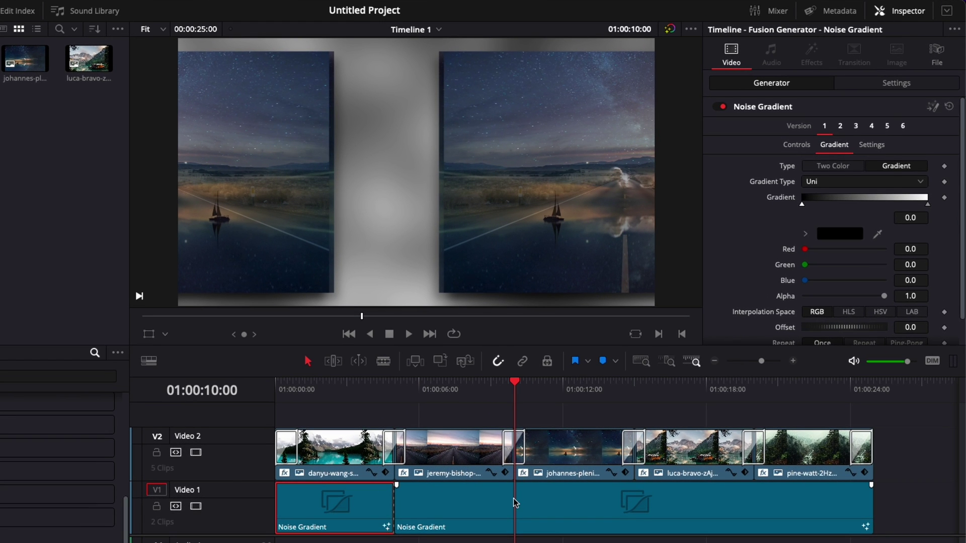
left_click(619, 389)
key("super+b")
Tint the first gradient piece with teal and olive colours sampled from the lake photo
left_click(341, 386)
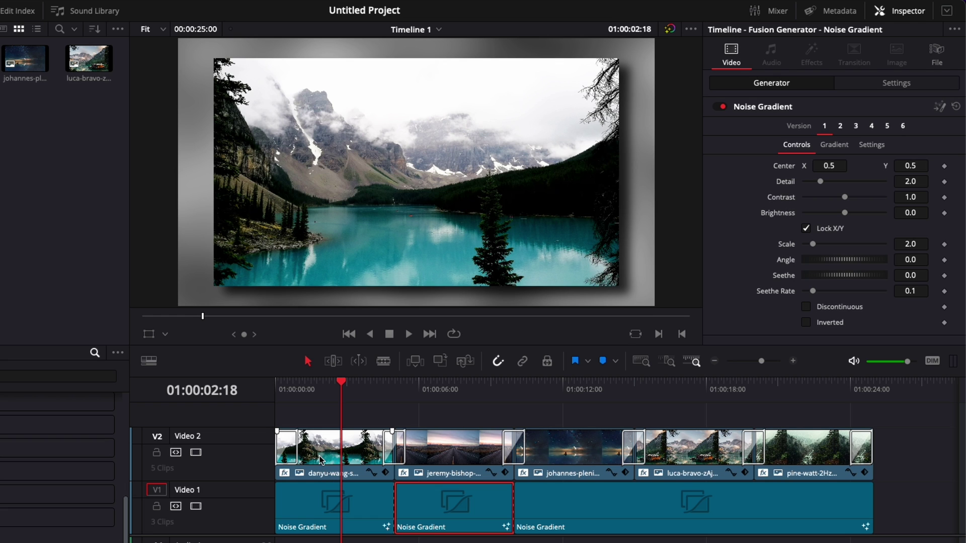
left_click(335, 521)
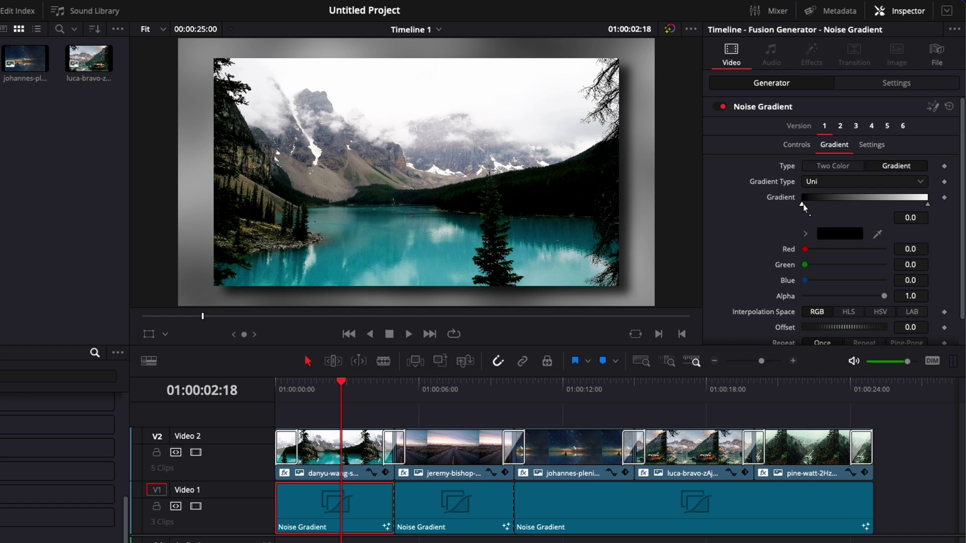
left_click(851, 235)
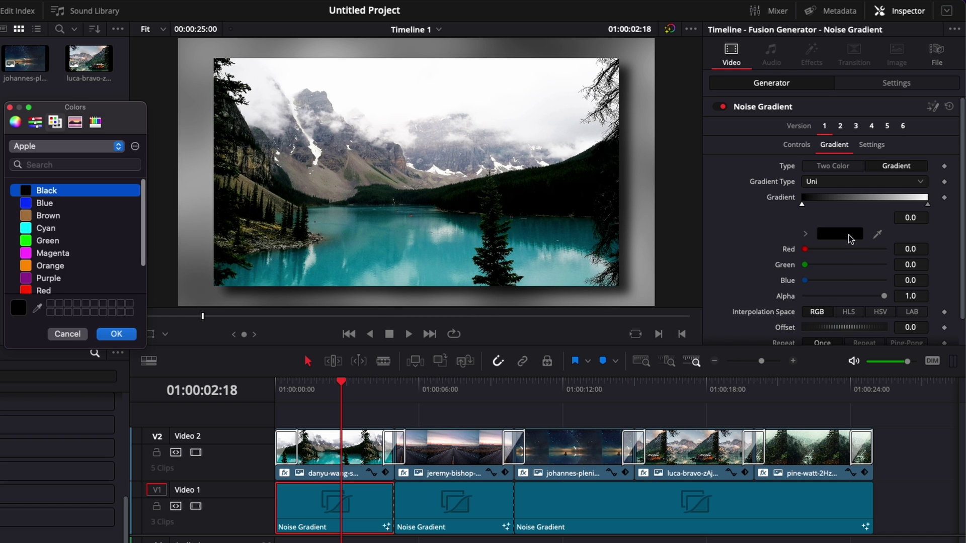
left_click(39, 308)
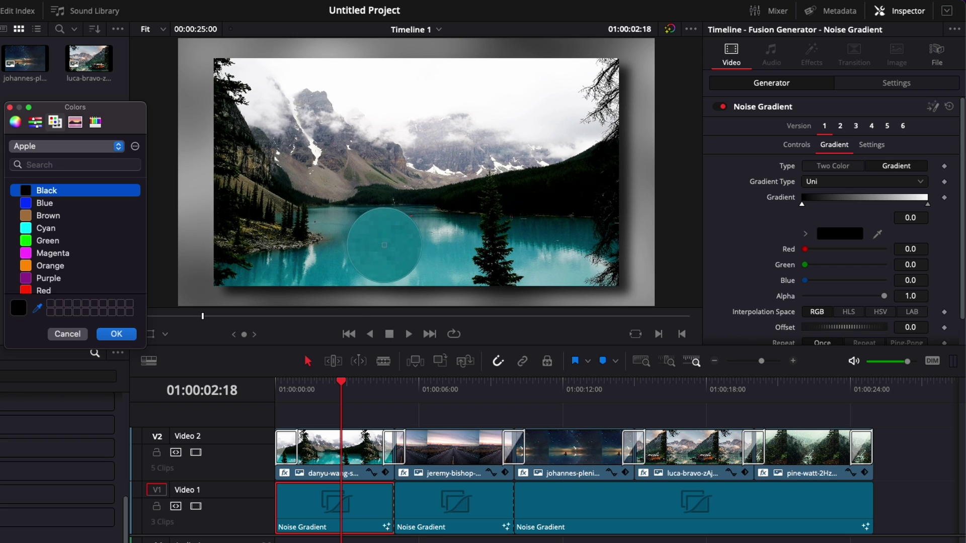
left_click(372, 248)
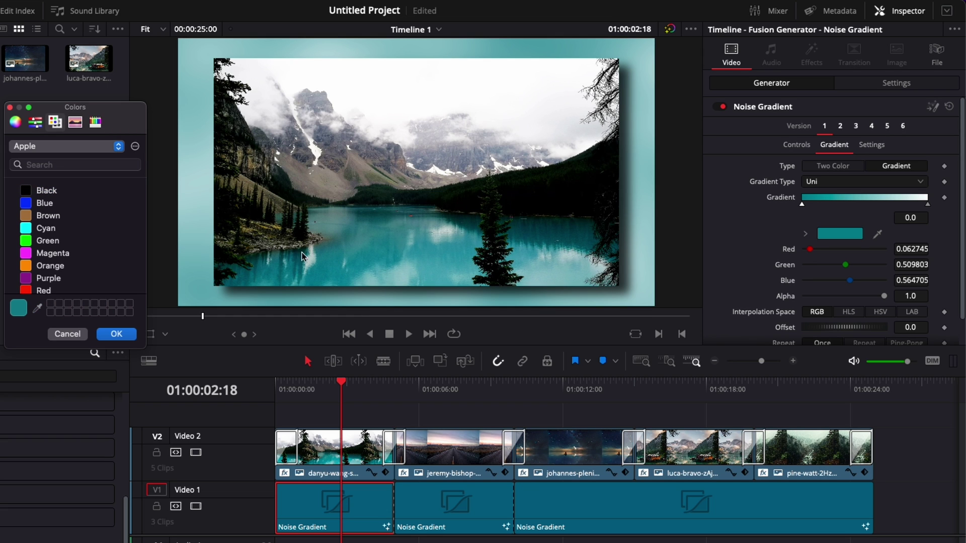
left_click(117, 335)
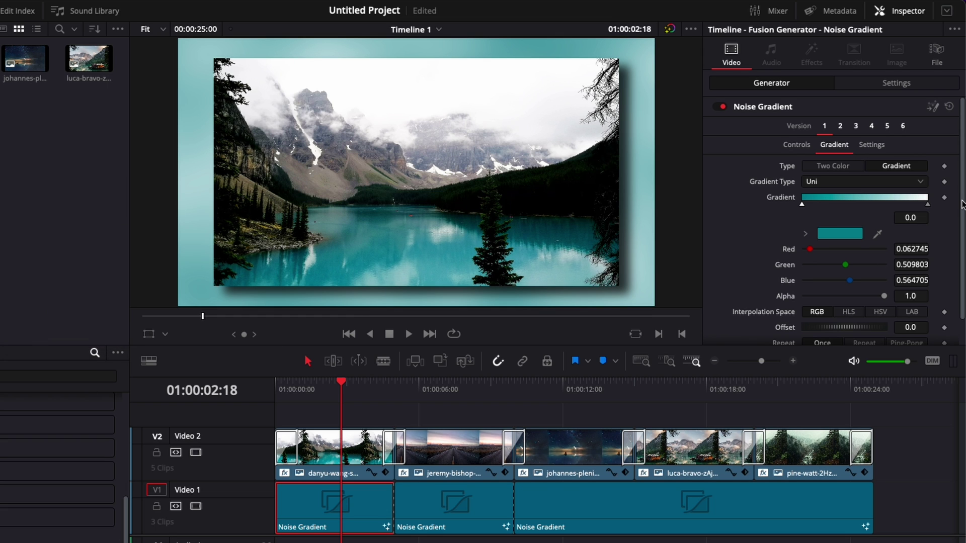
left_click(929, 204)
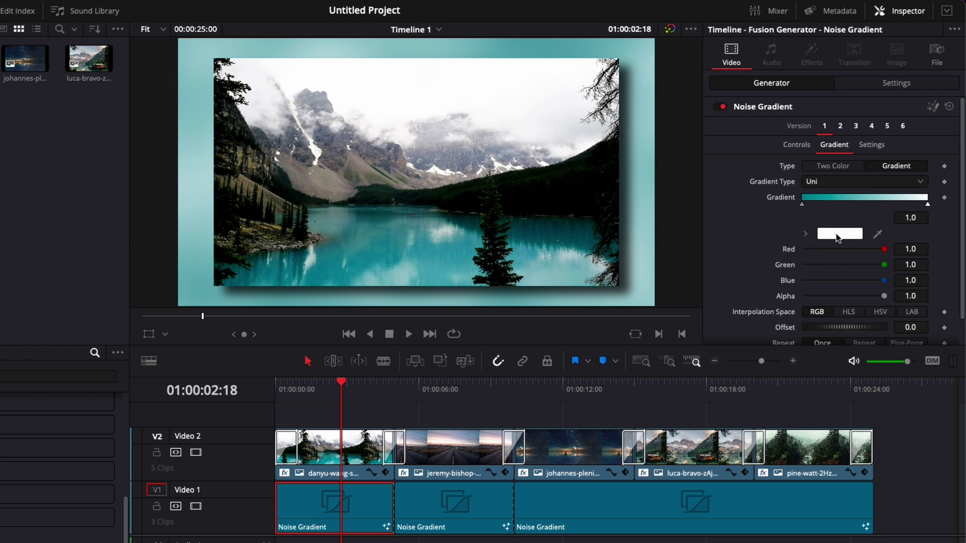
left_click(838, 238)
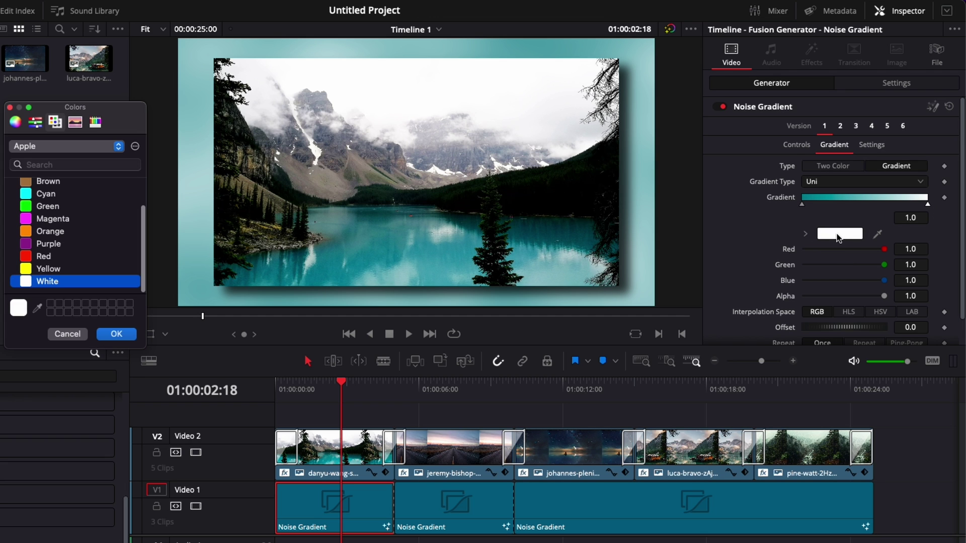
left_click(37, 309)
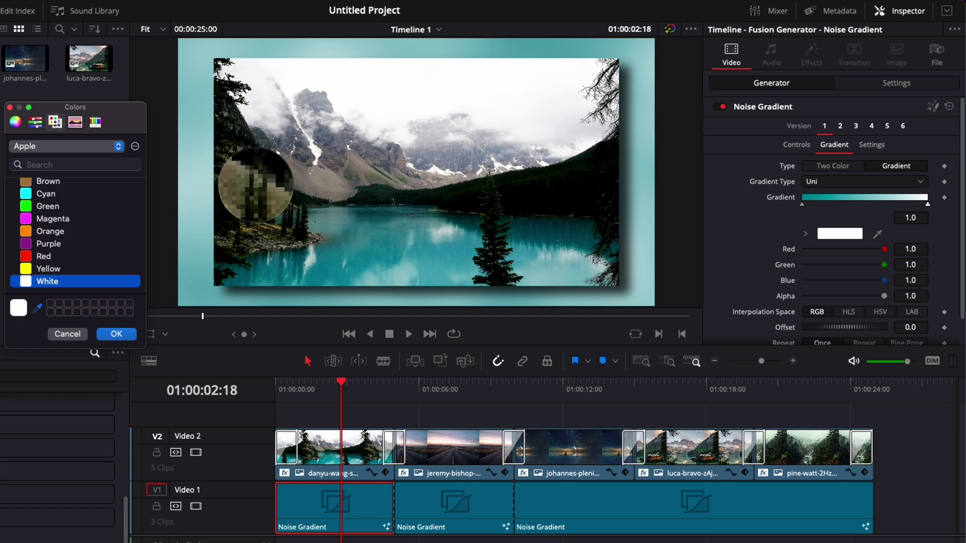
left_click(256, 185)
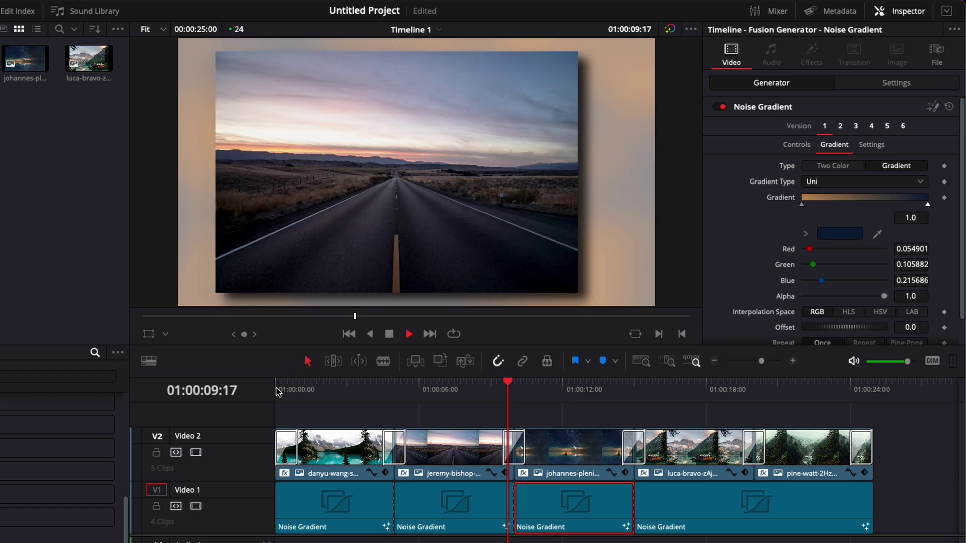
left_click(591, 412)
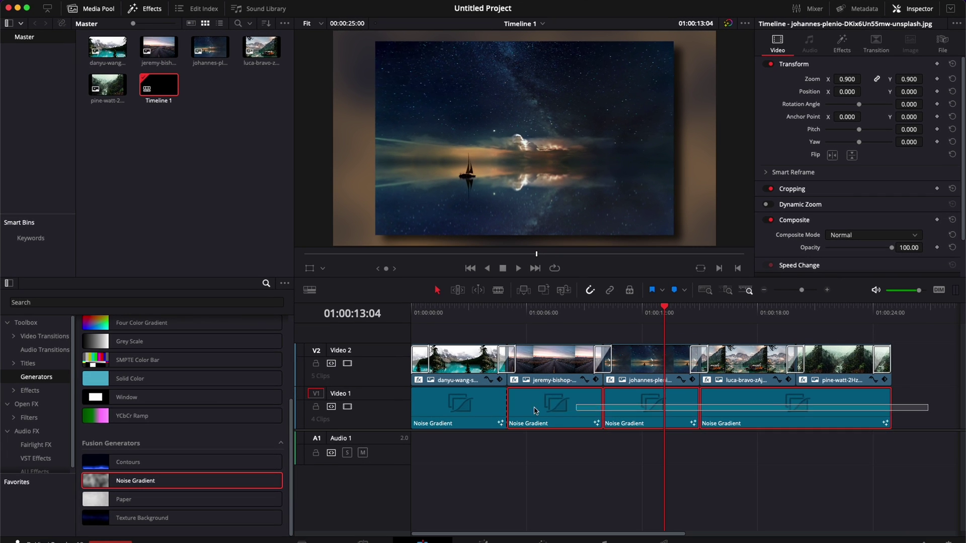
left_click_drag(919, 501, 314, 504)
Delete the Noise Gradient clips and search Open FX for 'fill' to find Blanking Fill
key("BackSpace")
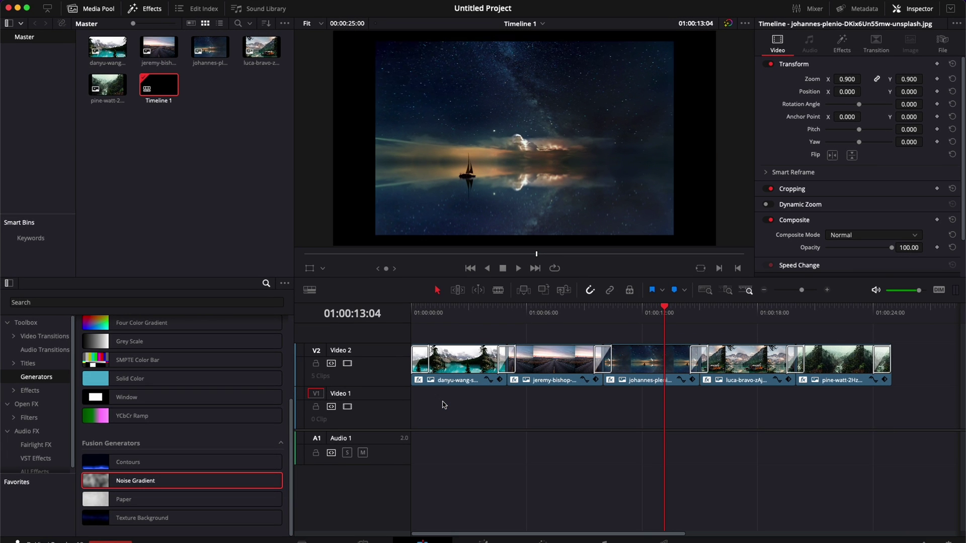
left_click(36, 403)
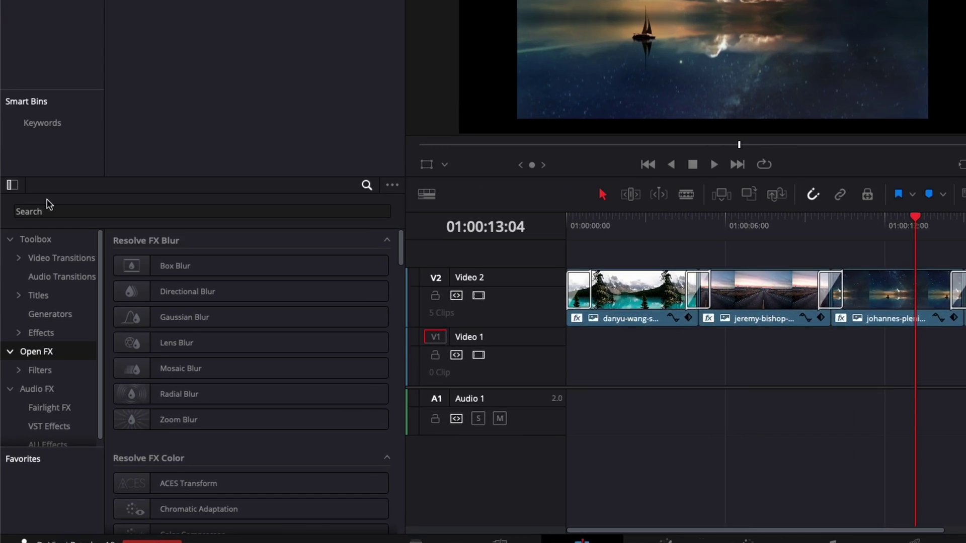
left_click(35, 302)
type("fill")
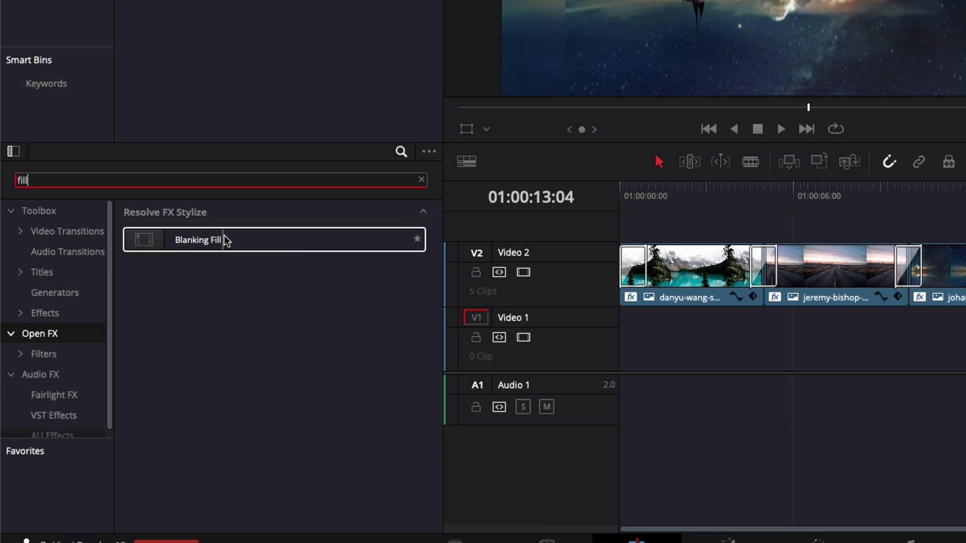
left_click_drag(226, 242, 695, 270)
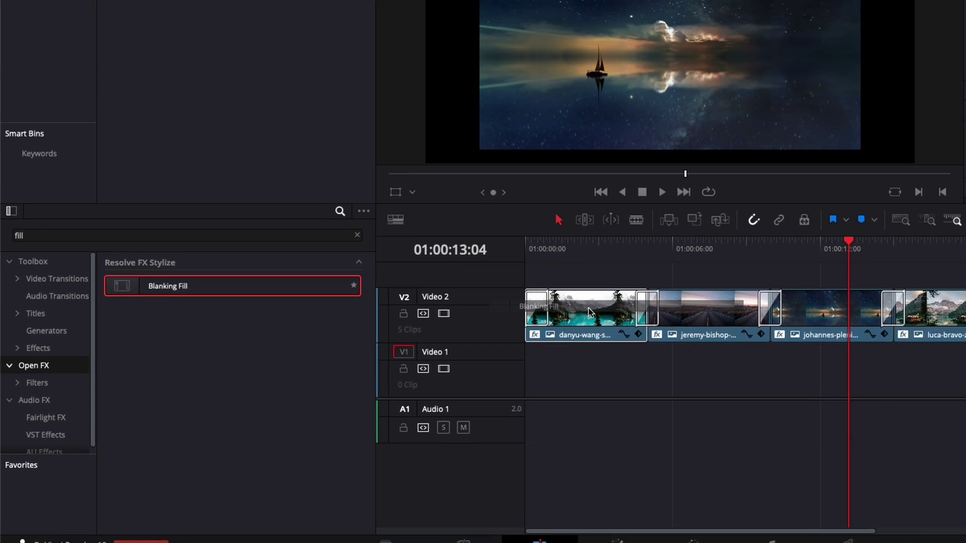
Apply Blanking Fill to the first lake photo clip and preview its blurred edges
left_click_drag(590, 312, 591, 312)
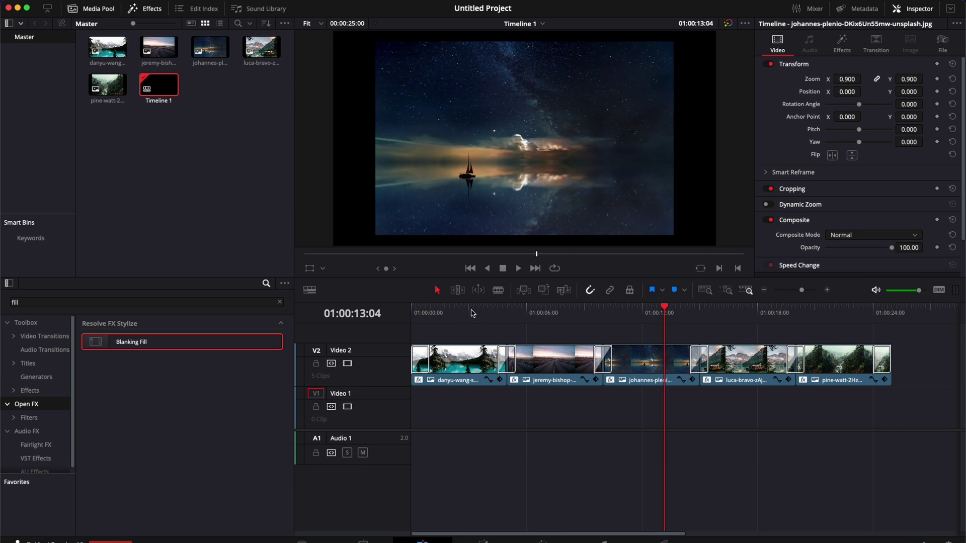
left_click(467, 313)
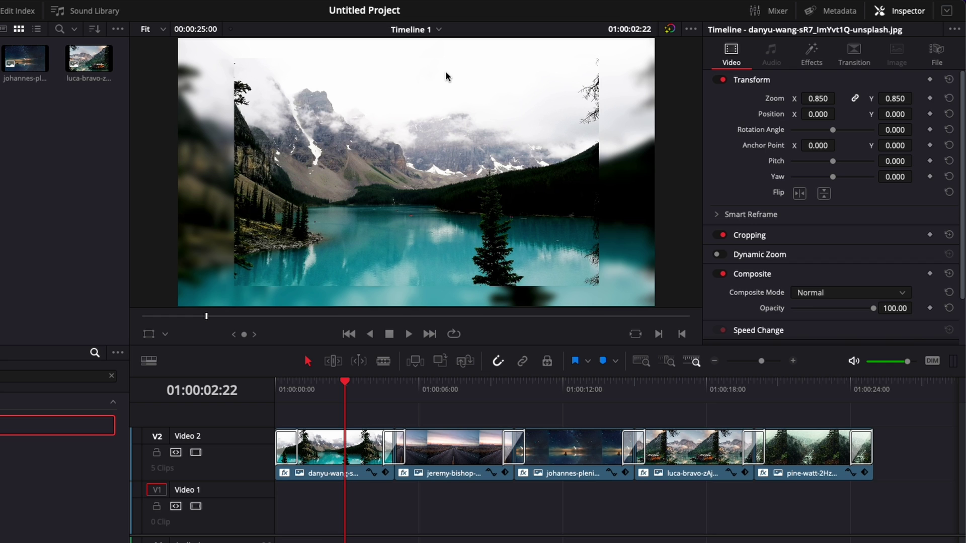
mouse_move(337, 382)
left_mouse_down()
mouse_move(358, 383)
mouse_move(339, 384)
left_mouse_up()
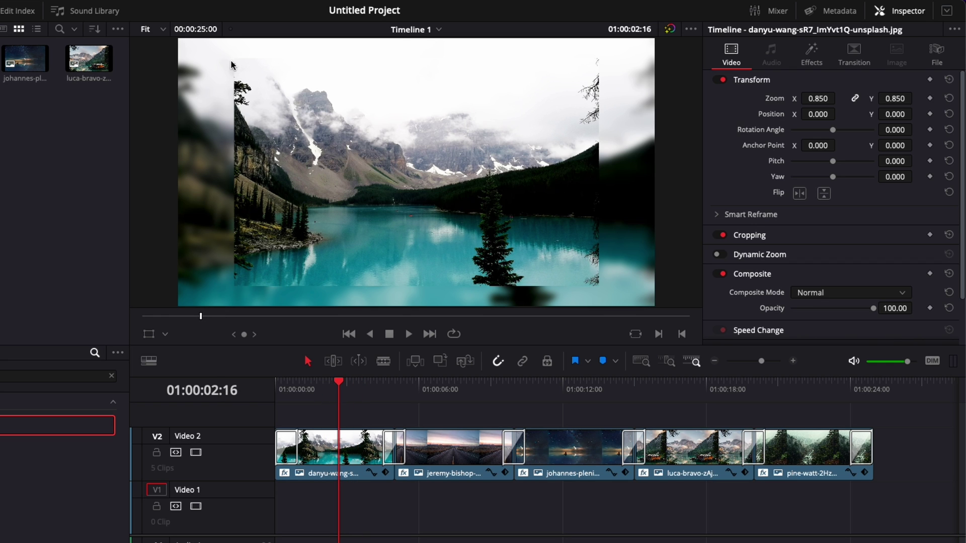
left_click(342, 455)
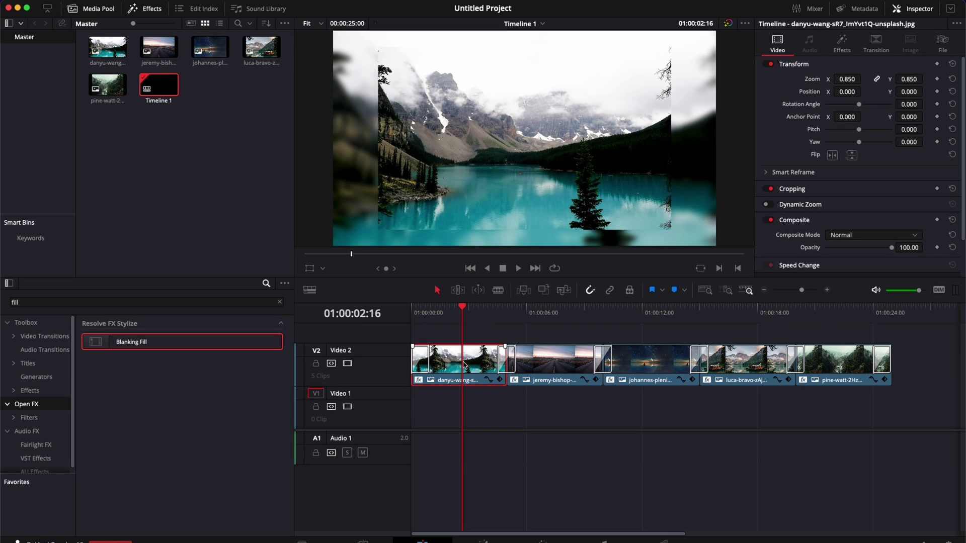
Insert the Colored Border template between MediaIn1 and MediaOut1 in the lake clip's Fusion composition
left_click_drag(71, 302, 2, 300)
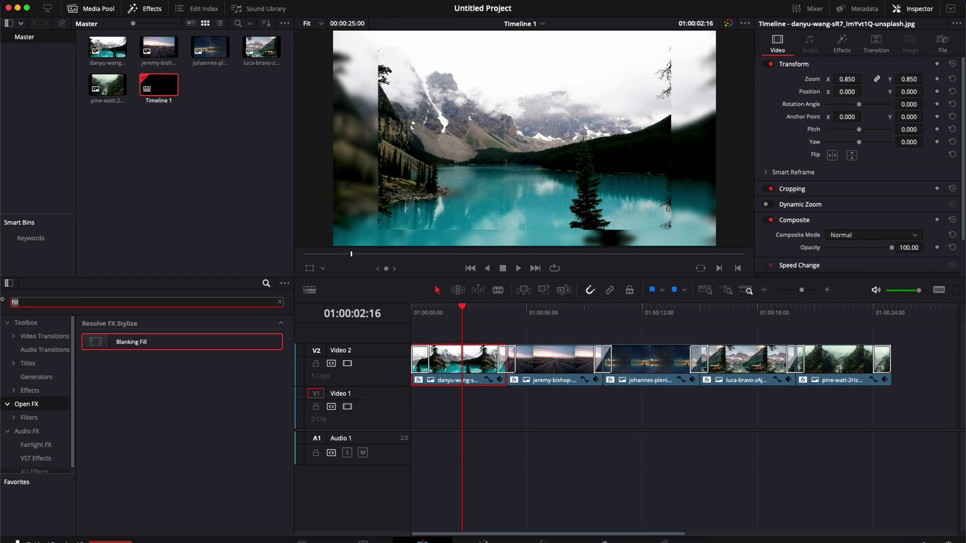
type("color")
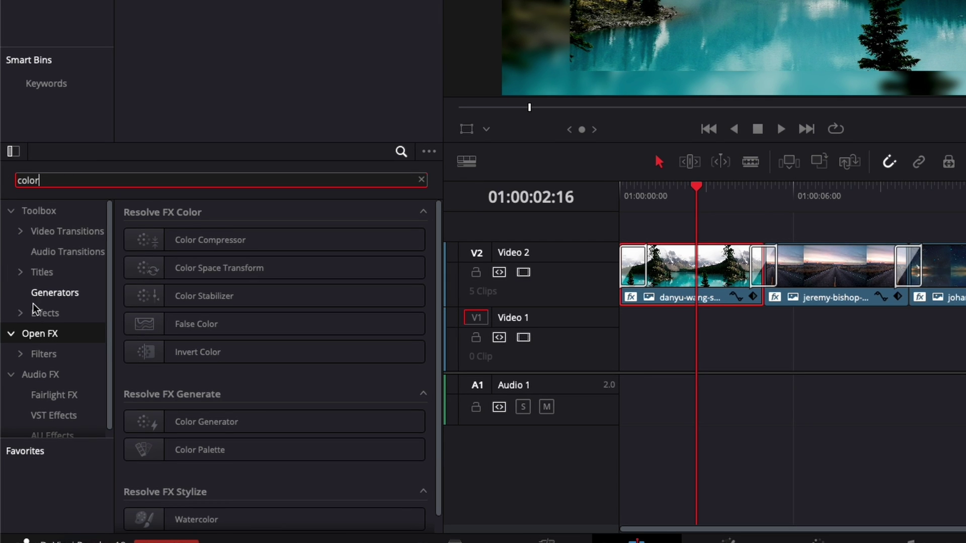
left_click(46, 313)
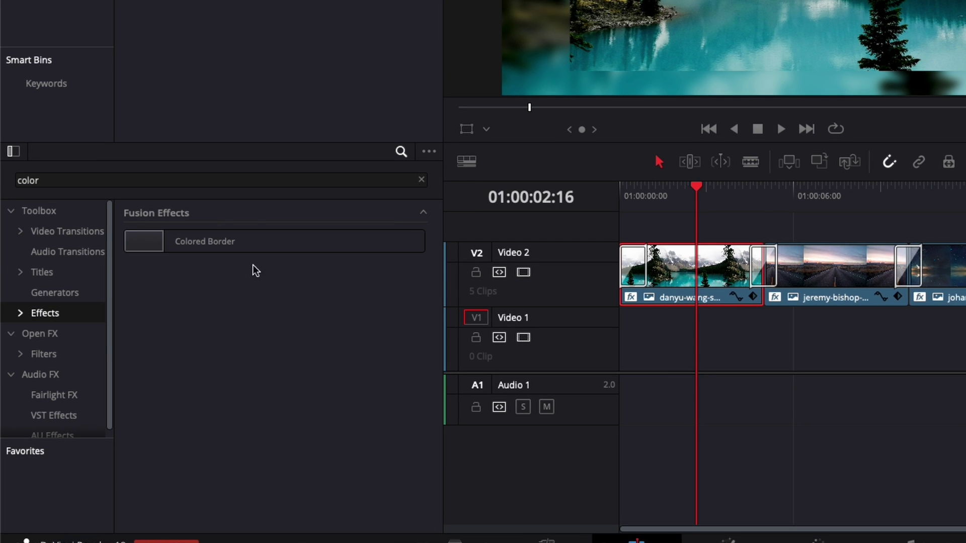
left_click(224, 241)
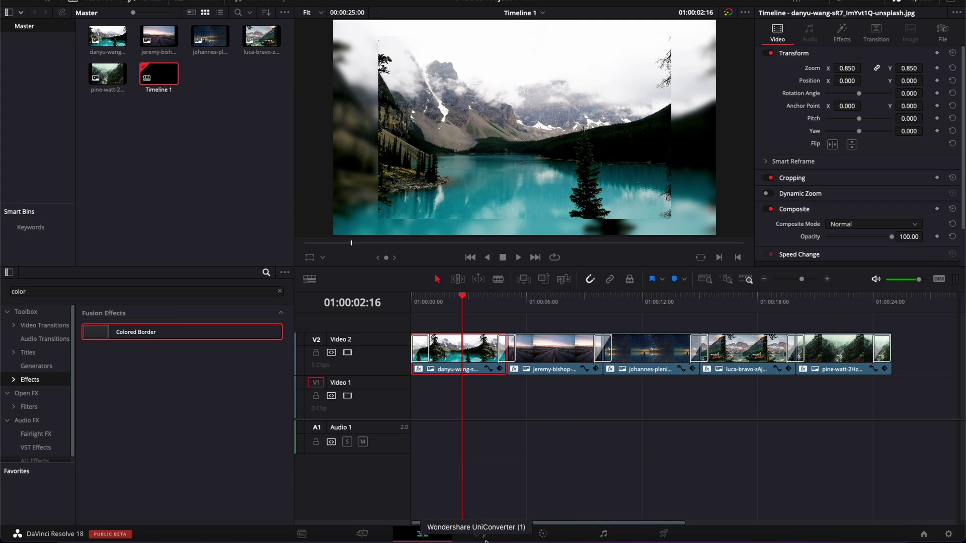
left_click(485, 535)
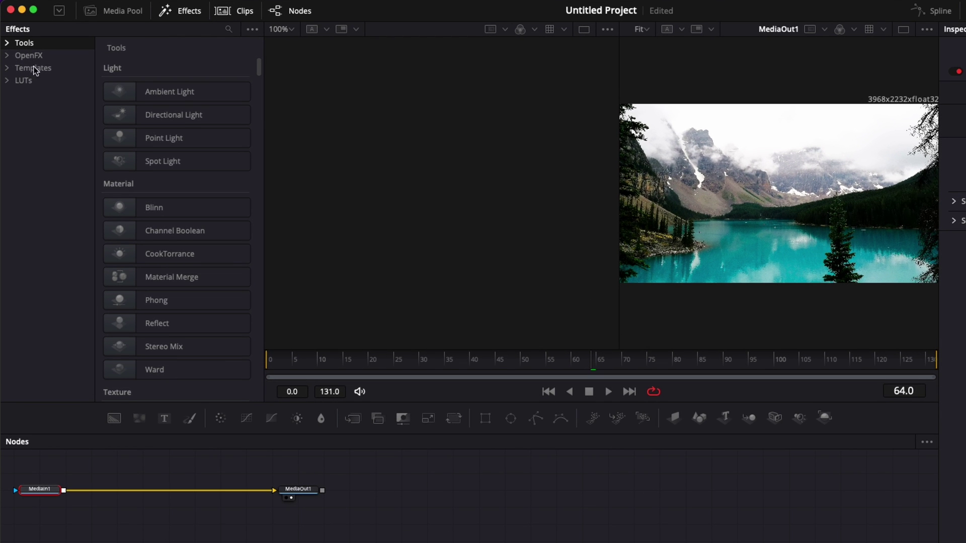
left_click(33, 69)
left_click(229, 29)
type("co")
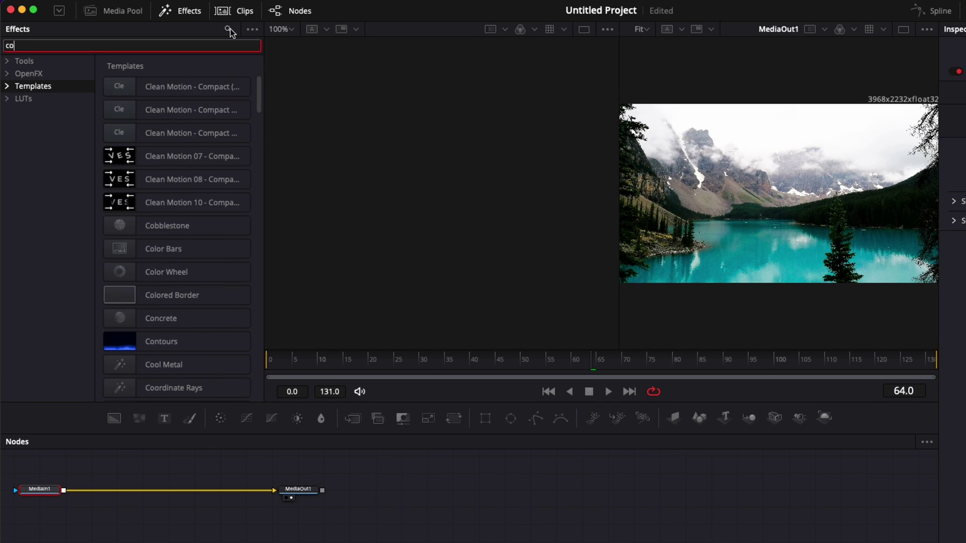
type("lo")
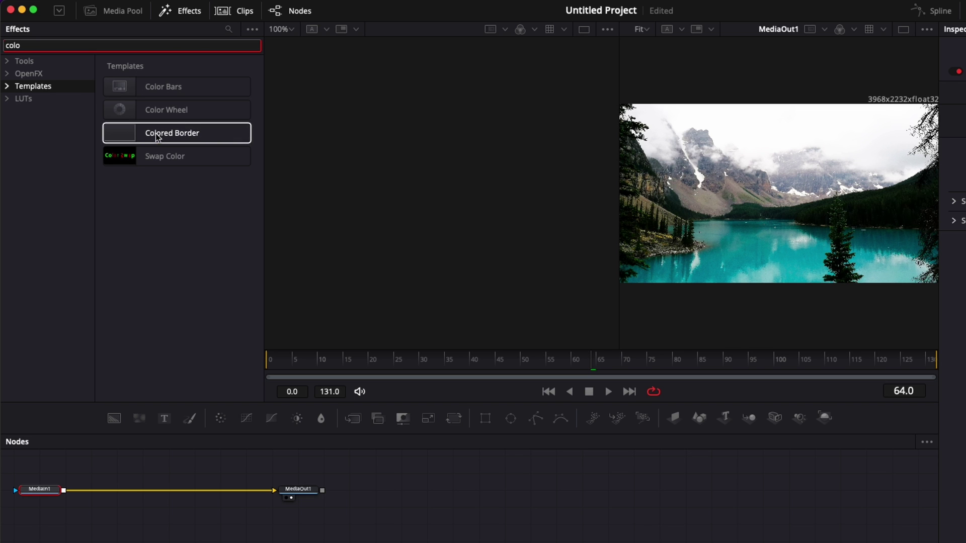
left_click_drag(158, 136, 154, 494)
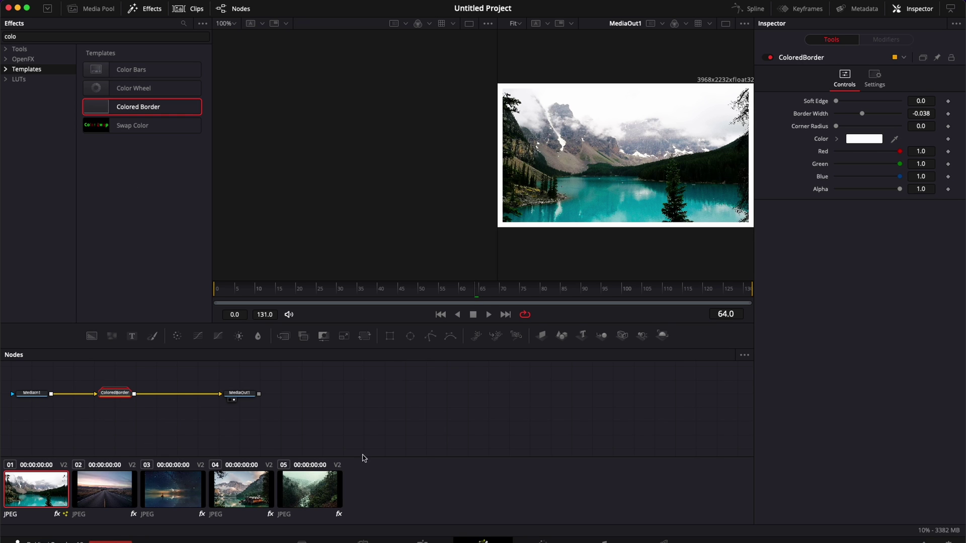
Paste the ColoredBorder node into photo clips 02 through 05
left_click(189, 9)
left_click(189, 9)
left_click(190, 10)
left_click(189, 10)
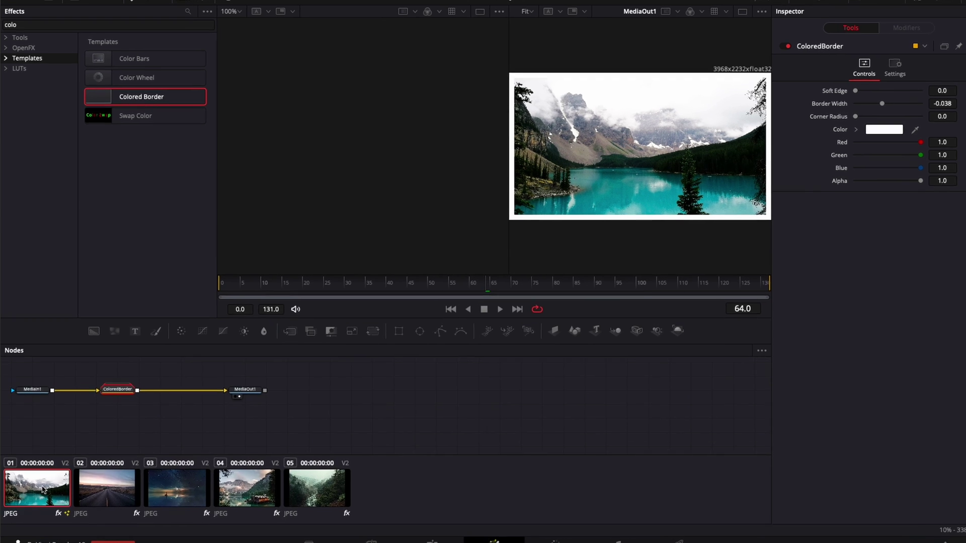
left_click(135, 483)
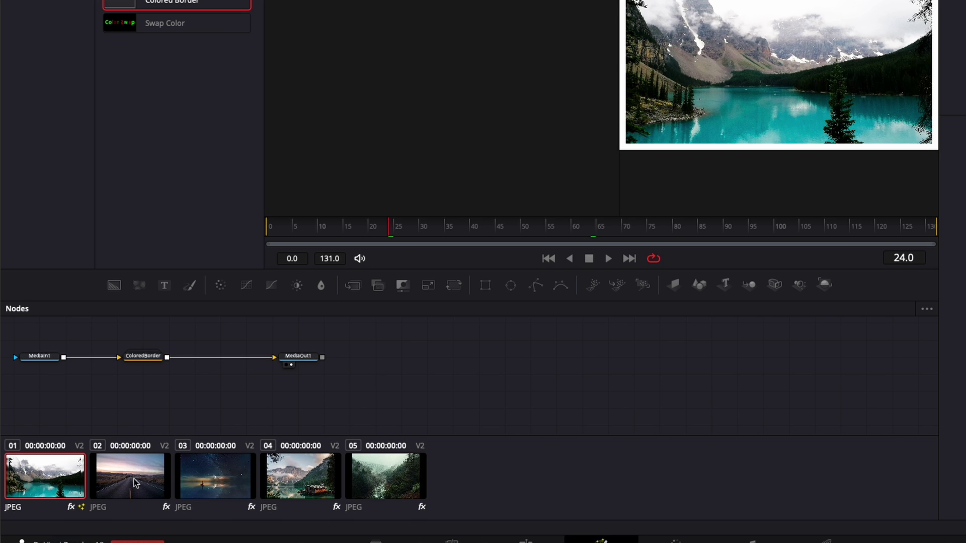
left_click(135, 483)
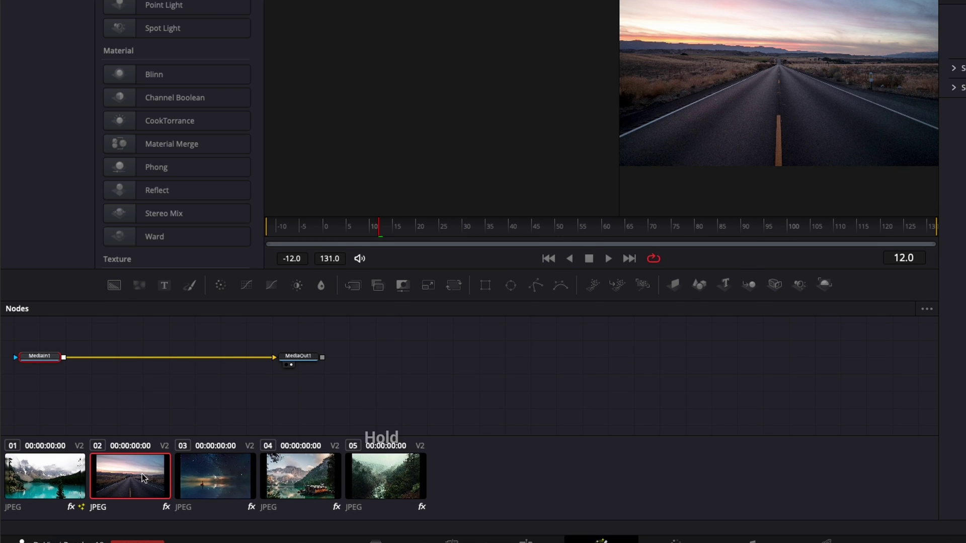
left_click(404, 478, "shift")
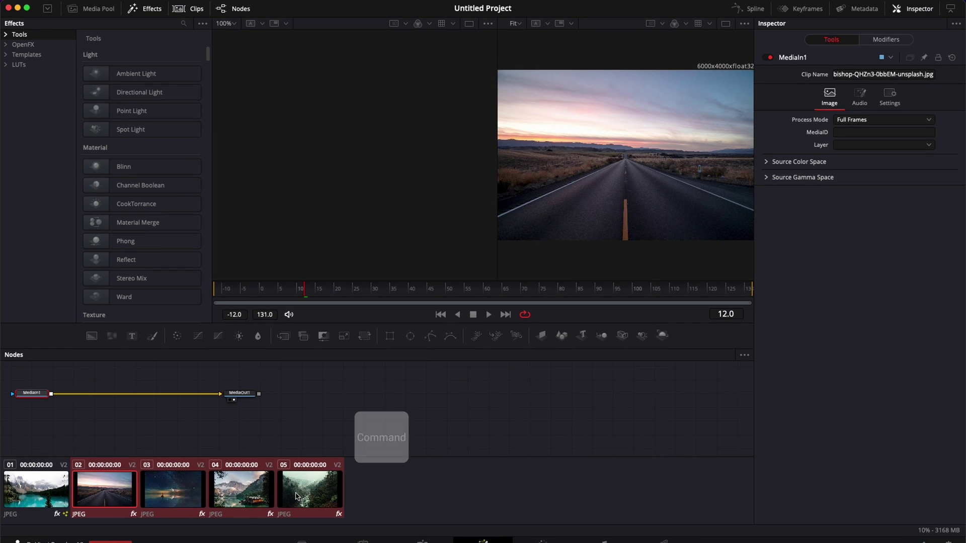
key("super+v")
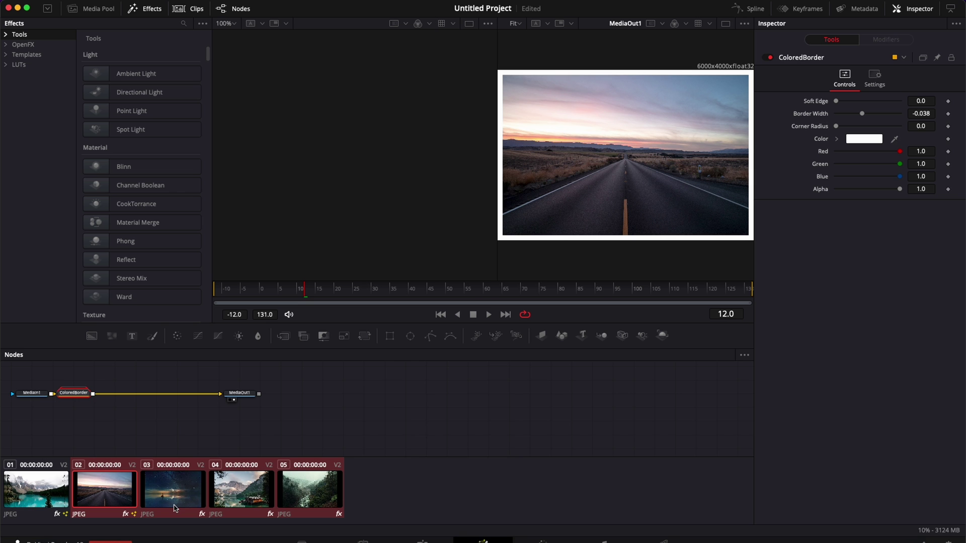
Set the lake clip's Blanking Fill Crop Left and Right to 0.000 and save
left_click(421, 542)
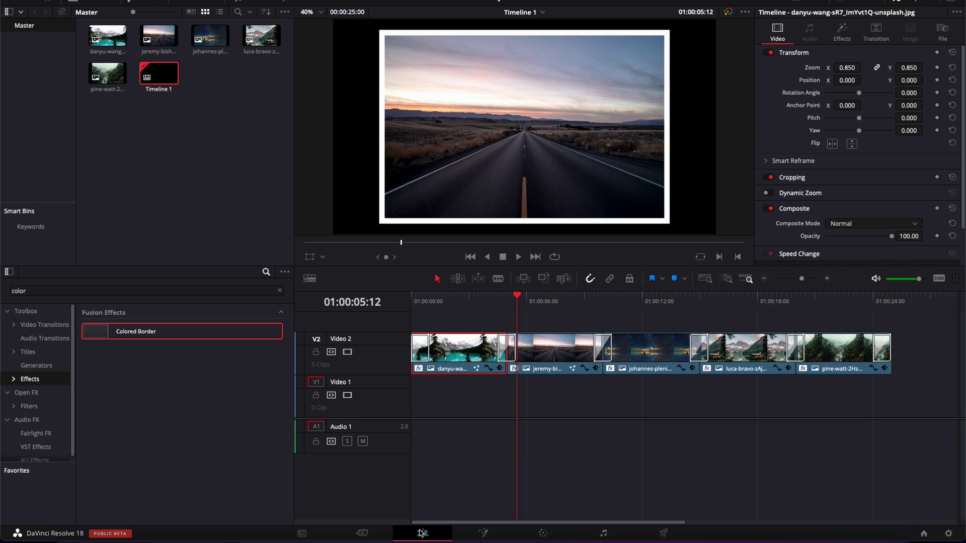
left_click_drag(464, 303, 462, 300)
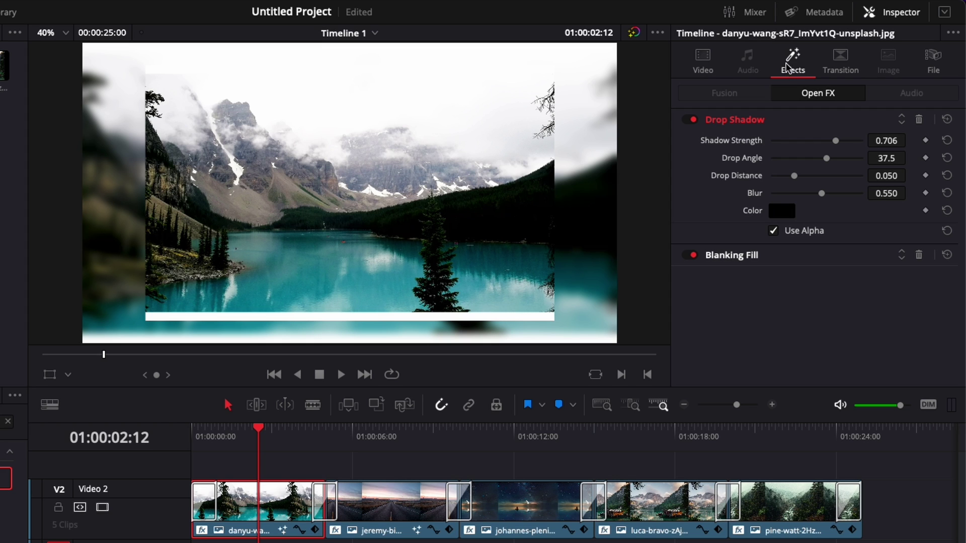
left_click(749, 253)
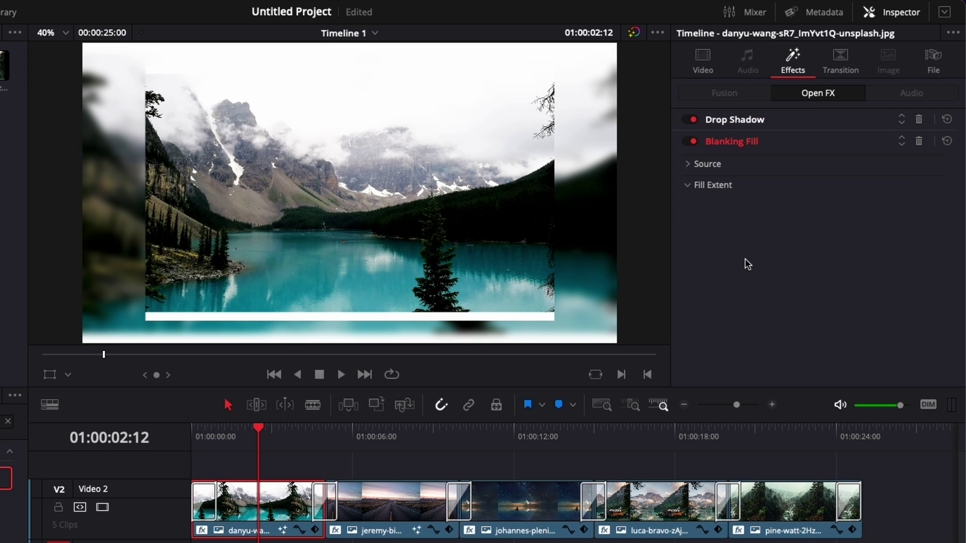
left_click(687, 162)
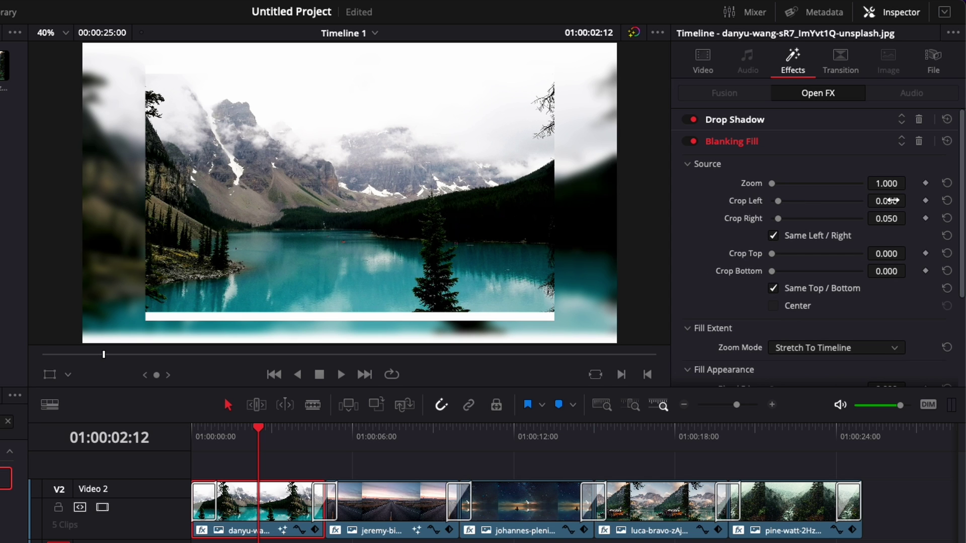
left_click_drag(887, 201, 856, 201)
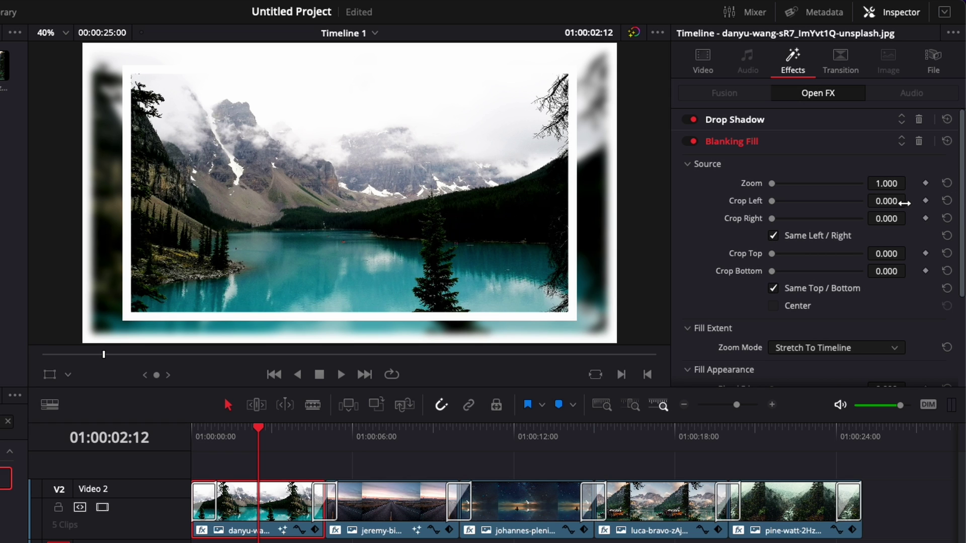
key("ctrl+s")
Switch Blanking Fill's zoom mode to Manual and raise Expand to about 4.38
scroll(747, 183, "down", 5)
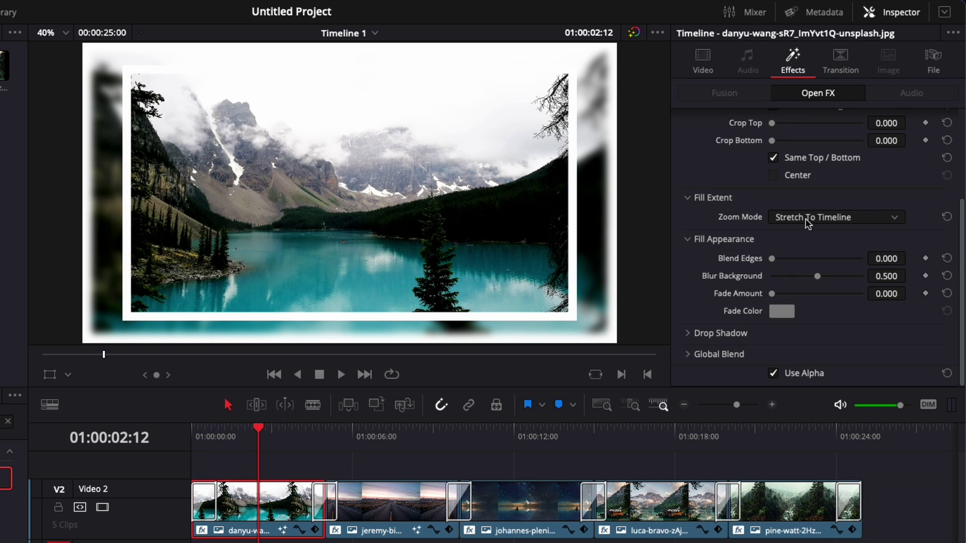
left_click(802, 218)
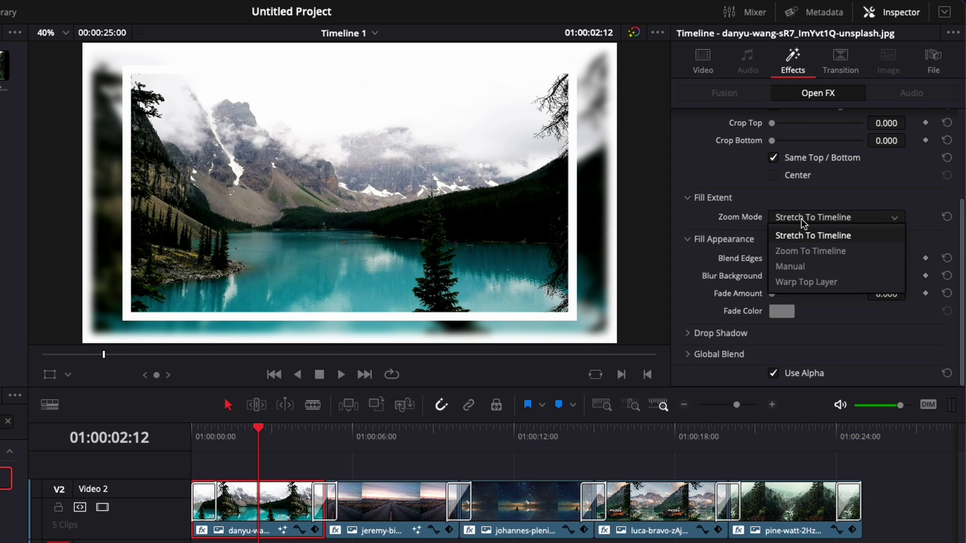
left_click(794, 267)
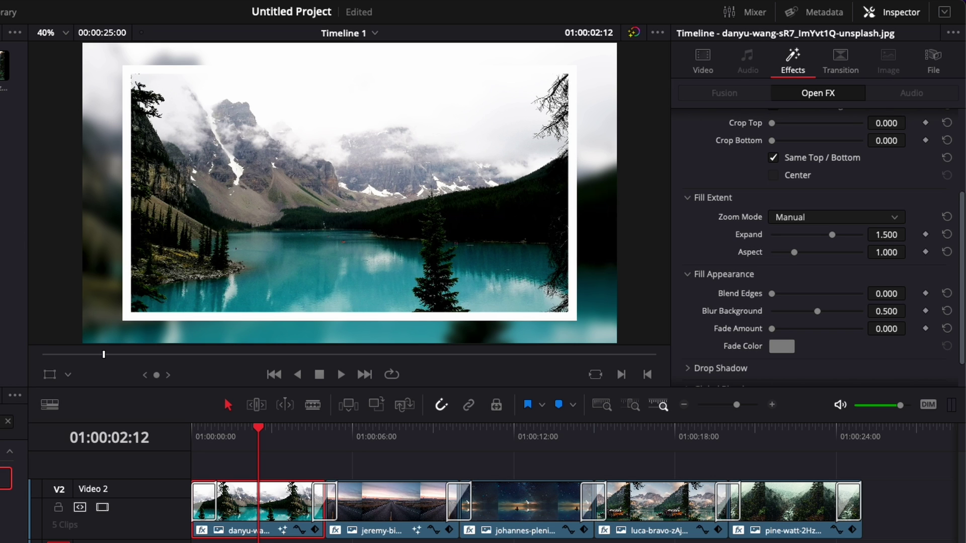
left_click_drag(894, 236, 949, 234)
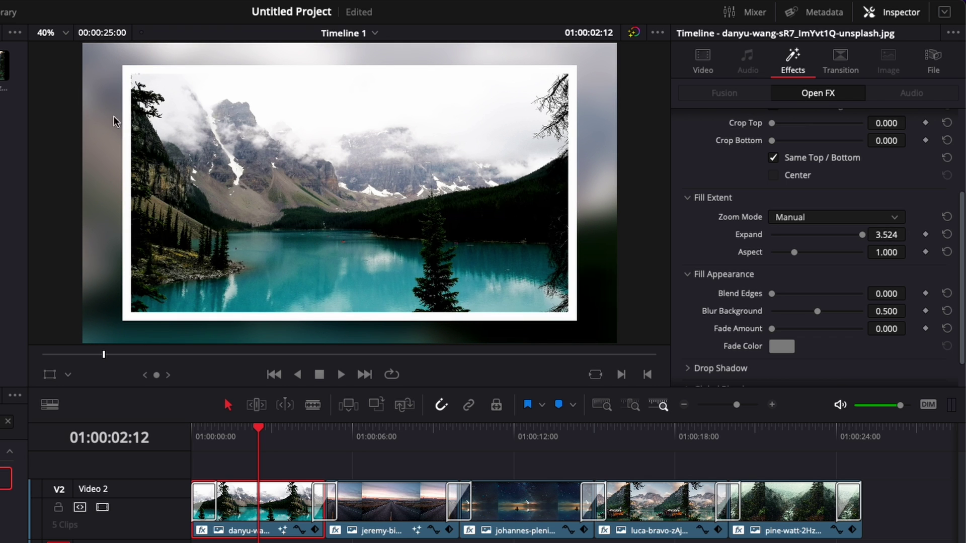
key("ctrl+s")
left_click_drag(890, 234, 910, 235)
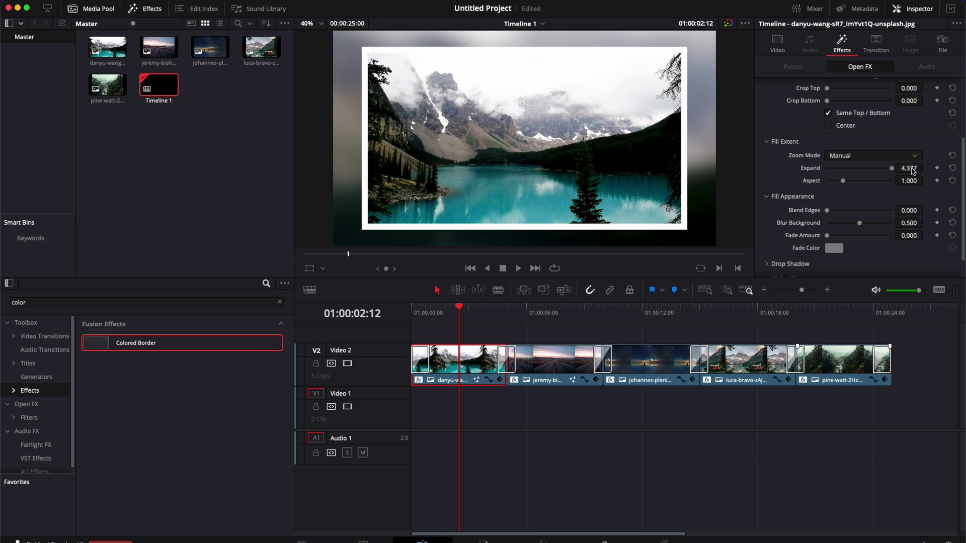
Paste the lake clip's plugin attributes onto the four remaining photo clips
left_click(464, 374)
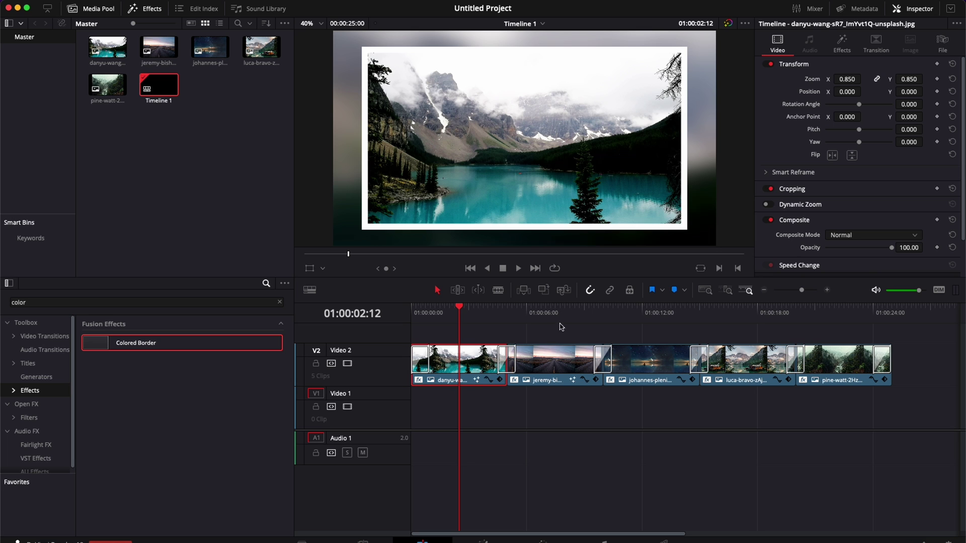
left_click_drag(550, 327, 876, 387)
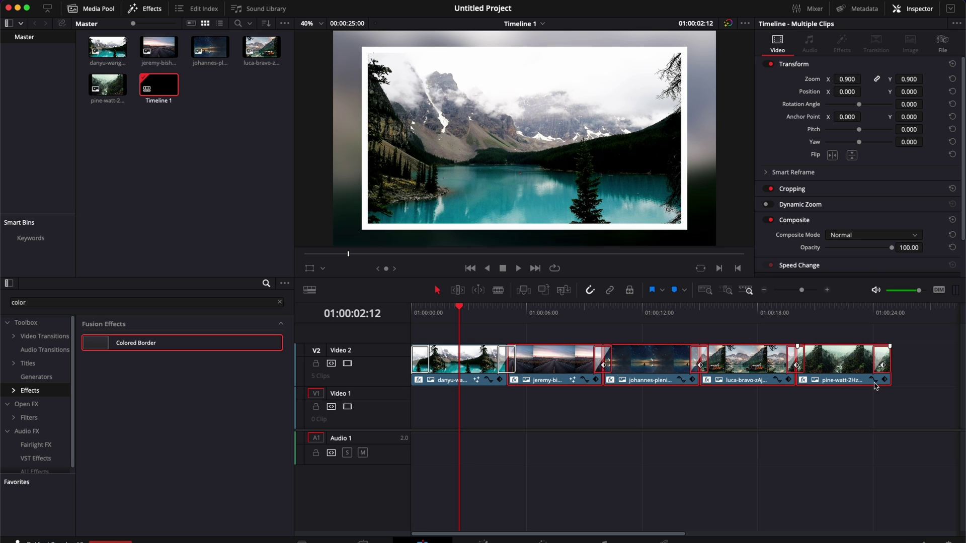
key("alt+v")
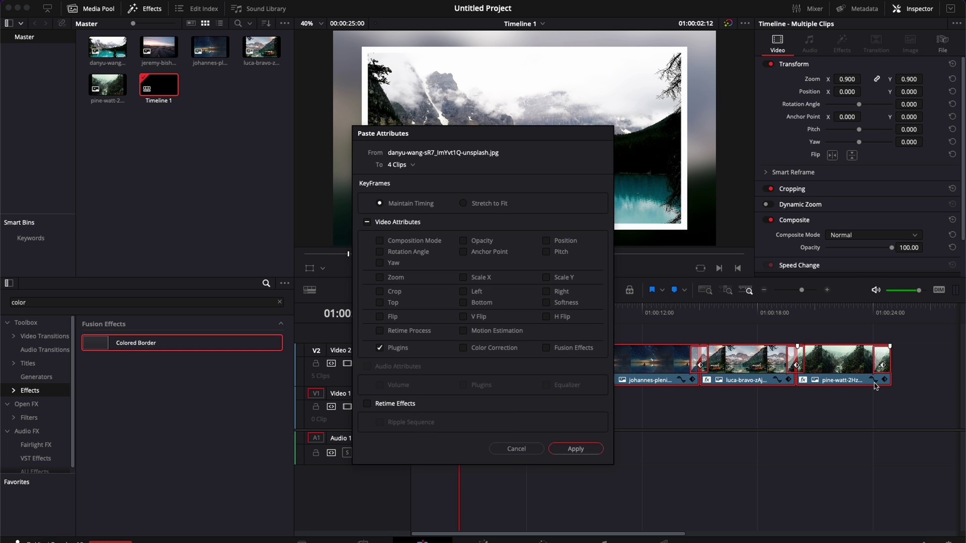
left_click(577, 449)
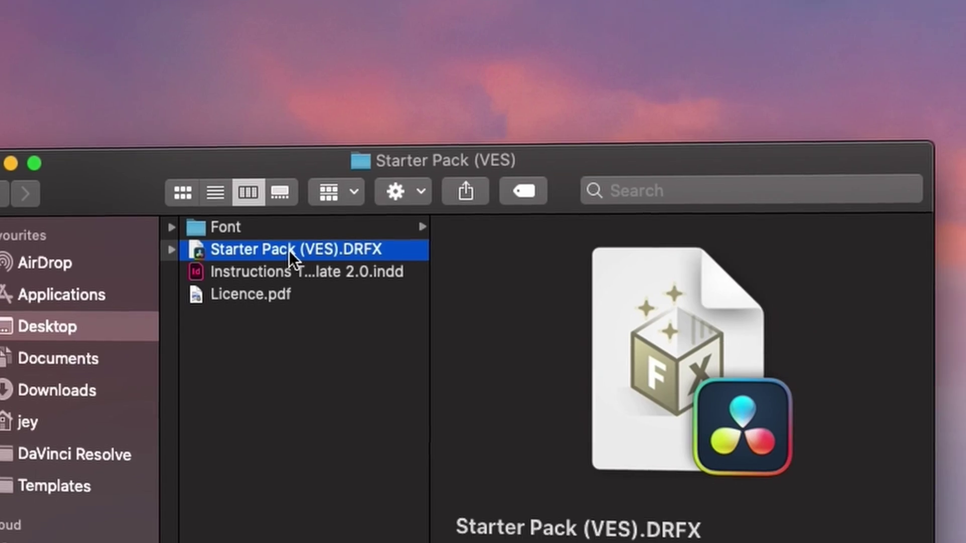
Install the Starter Pack (VES).DRFX effects bundle from Finder
double_click(288, 251)
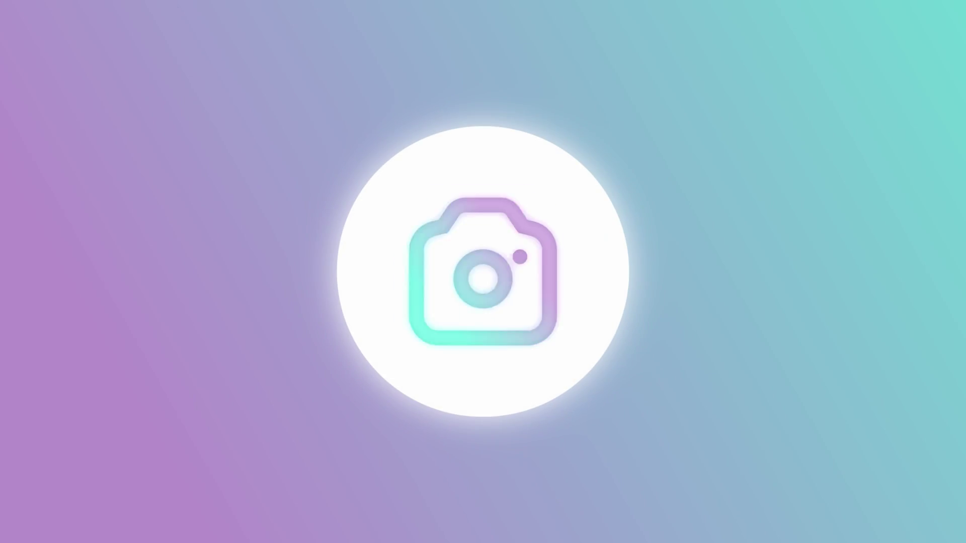